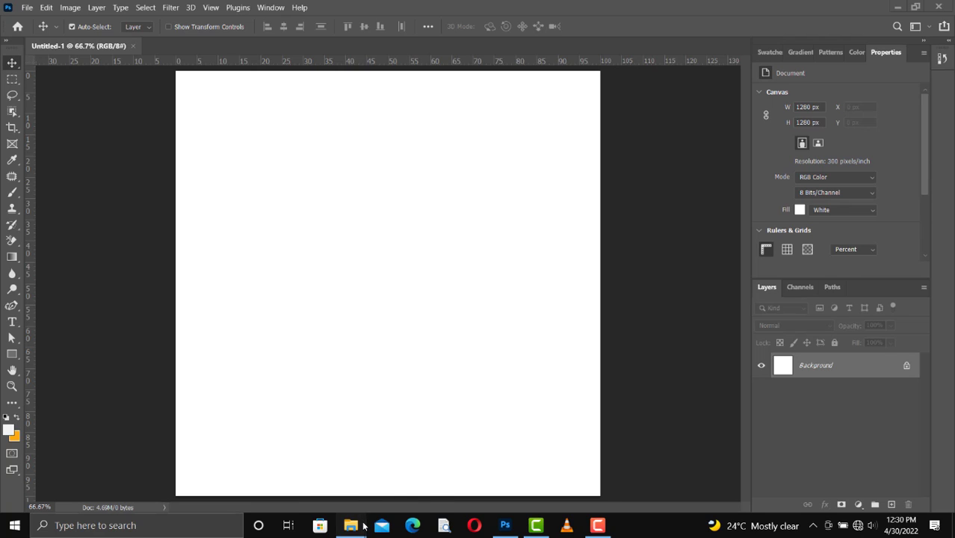
- Drag the smiling woman photo from the images folder onto the canvas and commit it at the left edge
mouse_move(351, 523)
left_click(386, 491)
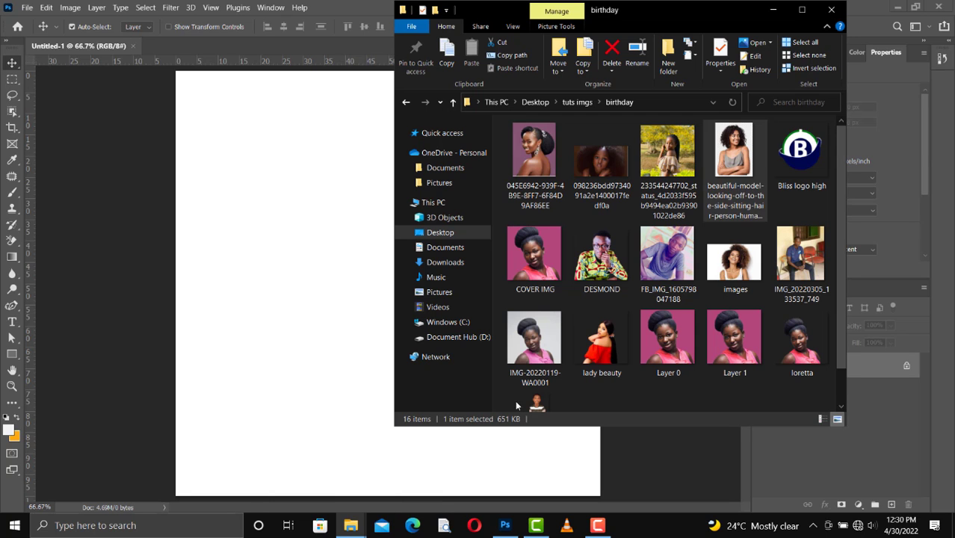
left_click_drag(734, 163, 289, 305)
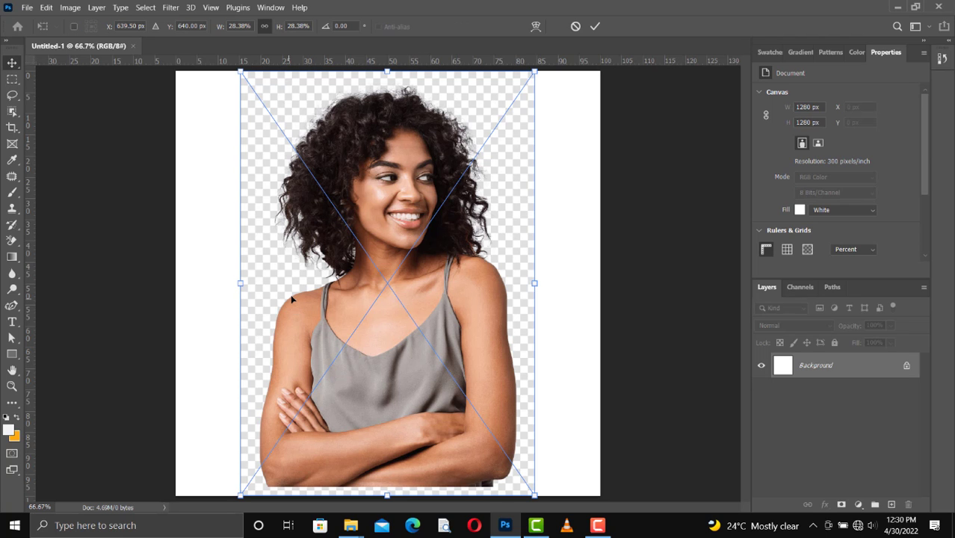
mouse_move(320, 296)
left_mouse_down()
mouse_move(290, 299)
mouse_move(319, 297)
left_mouse_up()
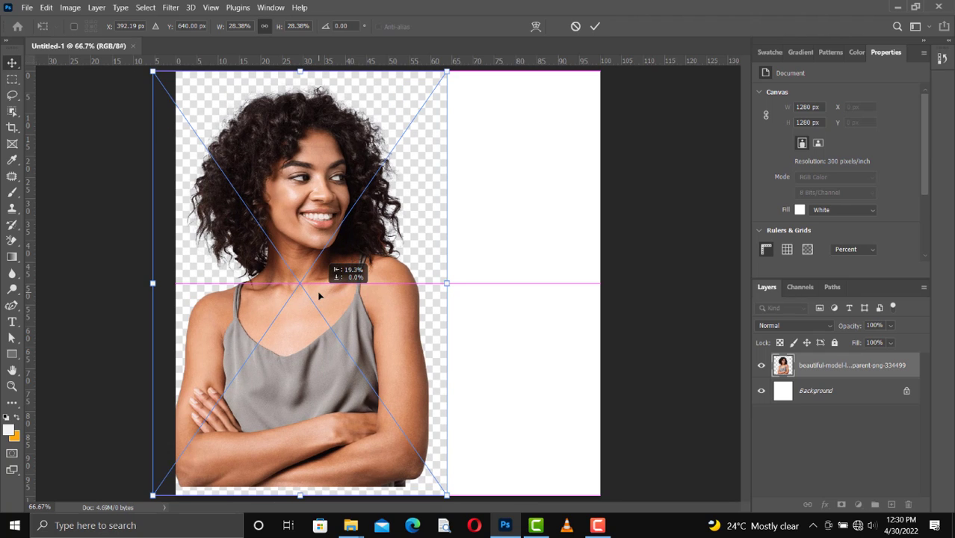
key("Return")
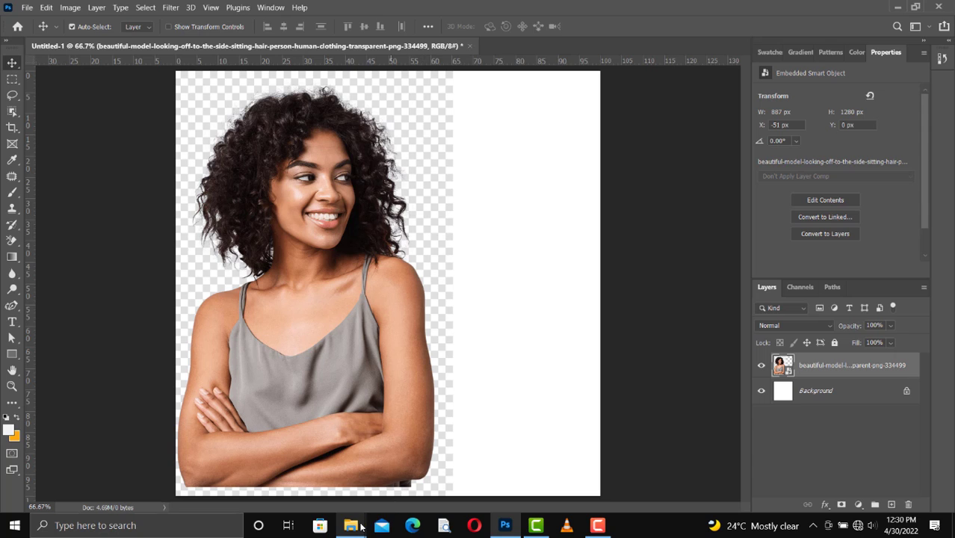
- Place the happy-birthday image from the Desktop folder on the canvas, shift it right, and commit it
mouse_move(357, 516)
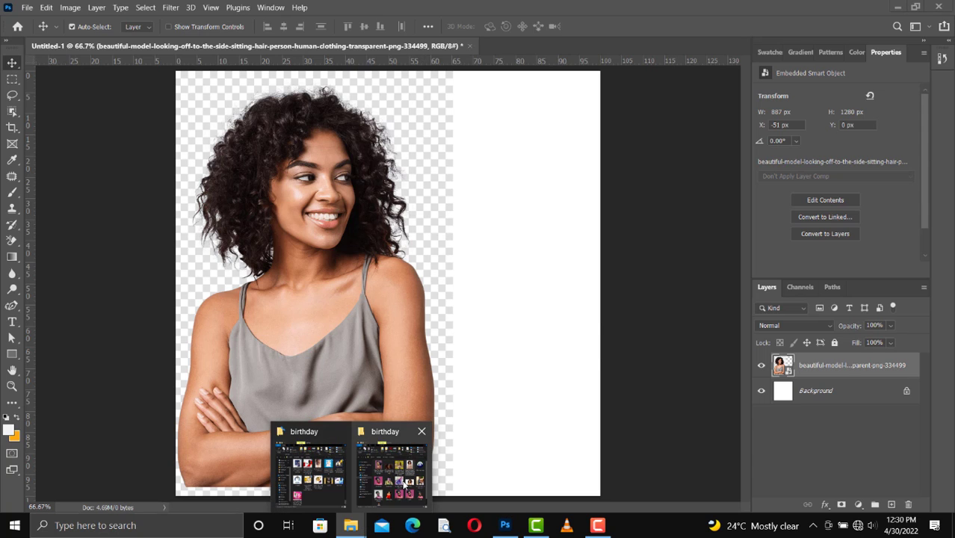
left_click(390, 467)
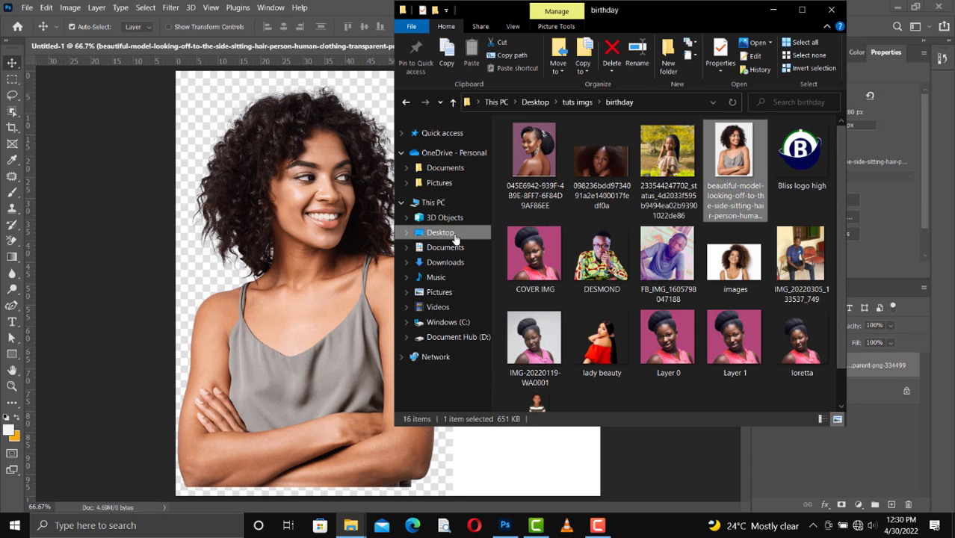
left_click(440, 232)
left_click(622, 262)
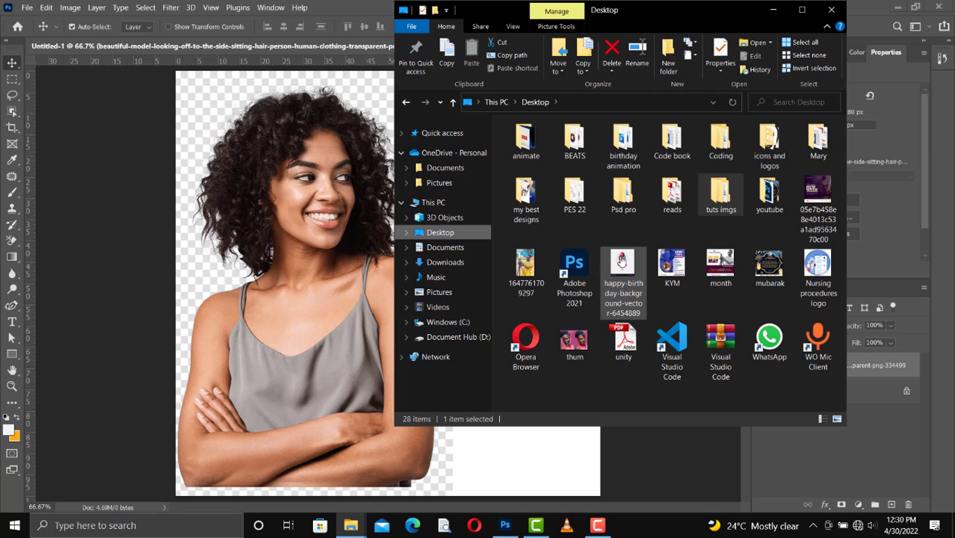
left_click(351, 258)
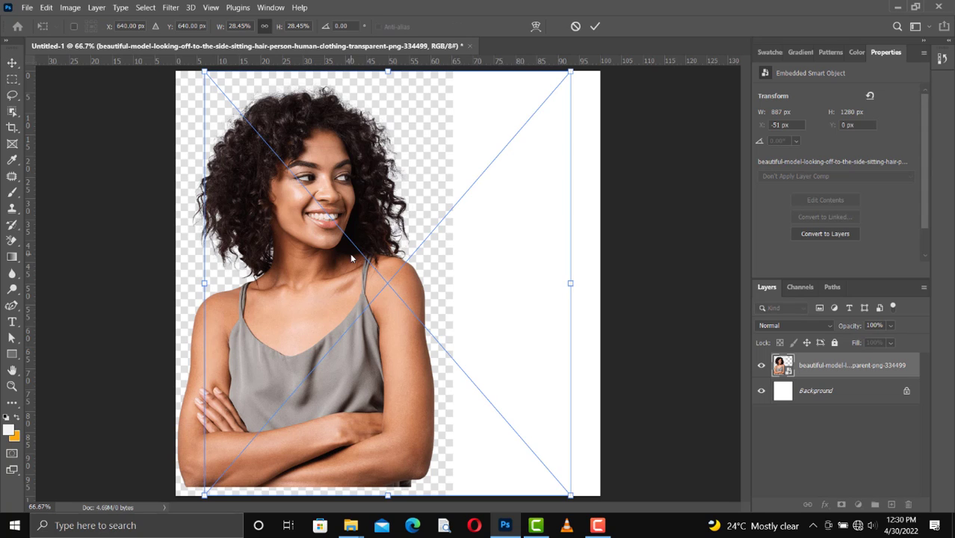
left_click_drag(541, 308, 542, 286)
key("Return")
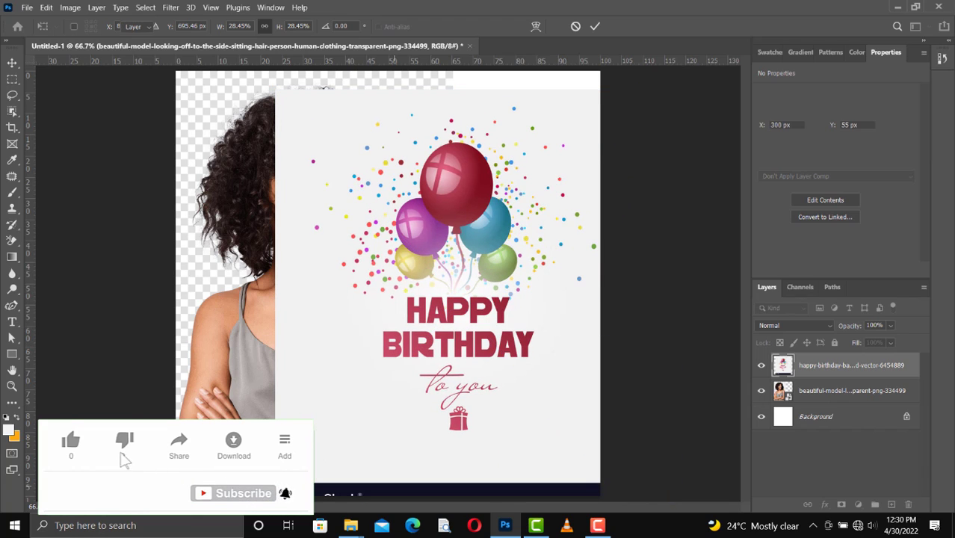
- Select the dark bottom strip, rasterize the birthday artwork layer, and delete the strip
left_click_drag(346, 480, 703, 495)
left_click_drag(703, 532, 816, 375)
right_click(816, 373)
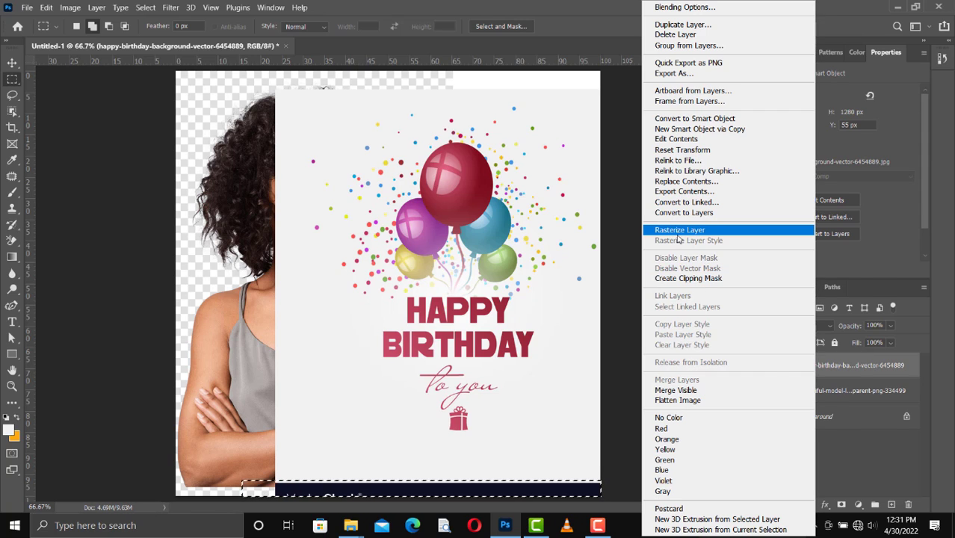
left_click(678, 238)
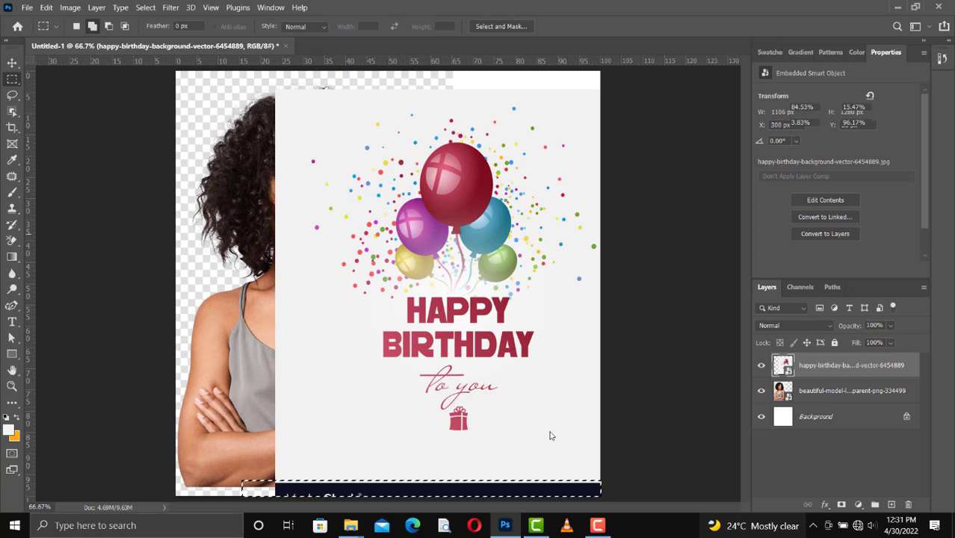
key("Delete")
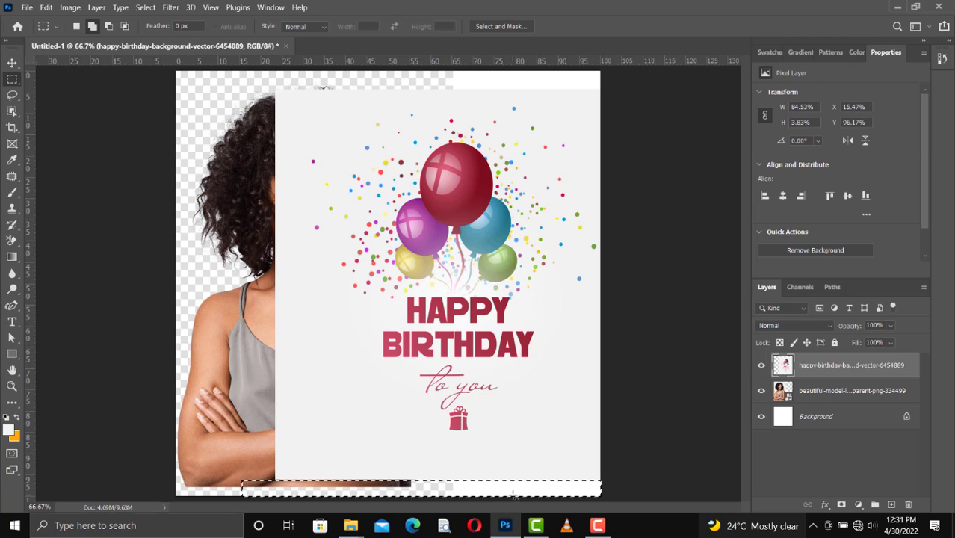
key("ctrl+d")
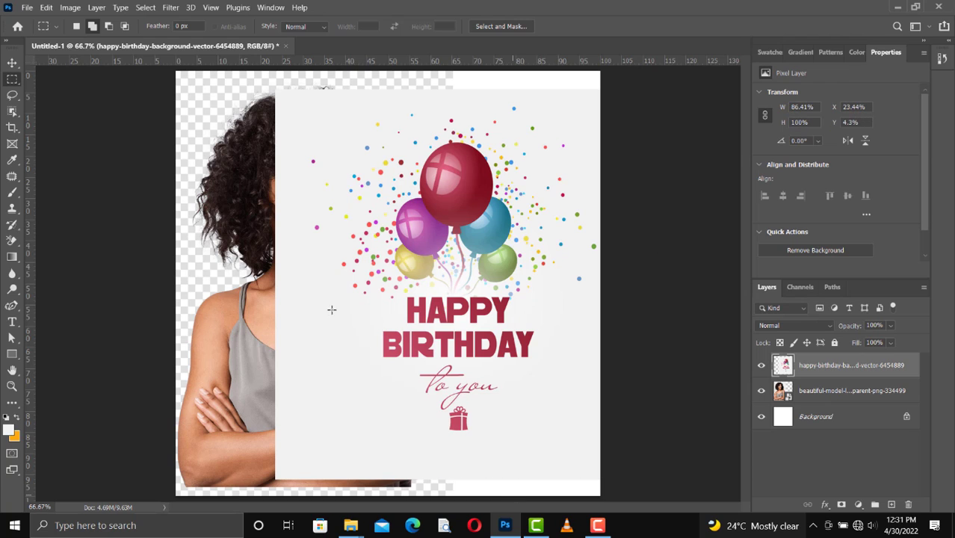
key("v")
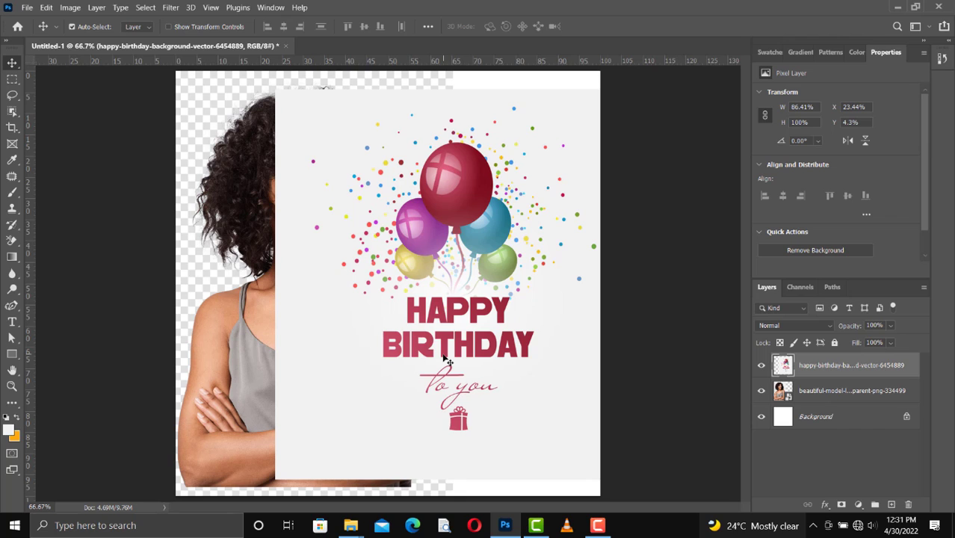
- Move the birthday art to the top right and stack the woman's layer above it
left_click_drag(446, 361, 507, 338)
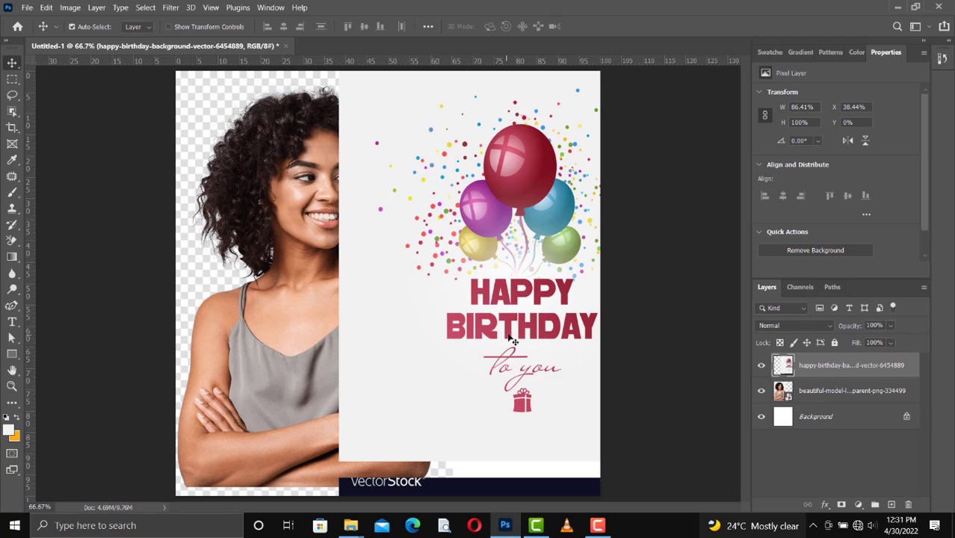
left_click_drag(842, 371, 841, 399)
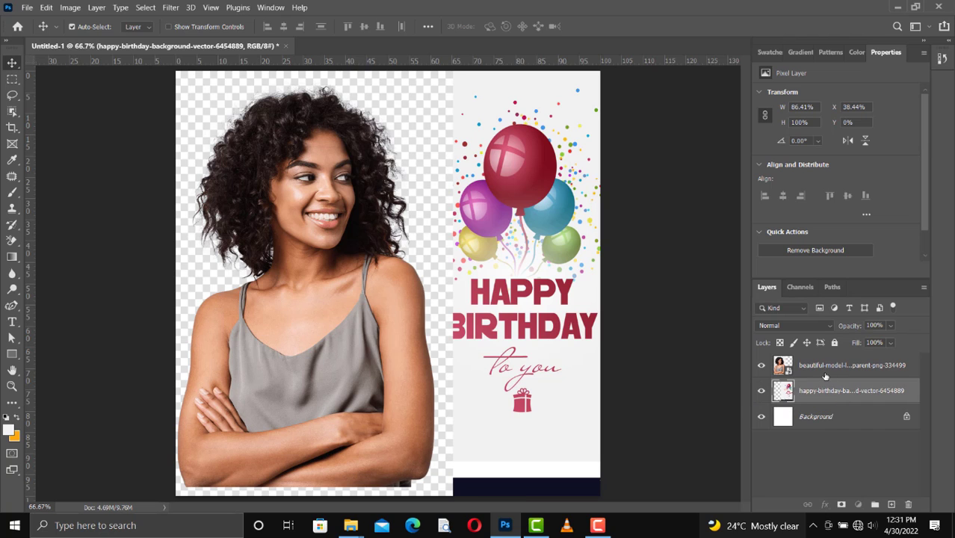
left_click(824, 370)
- Rasterize the woman's layer and automatically remove her background
right_click(823, 371)
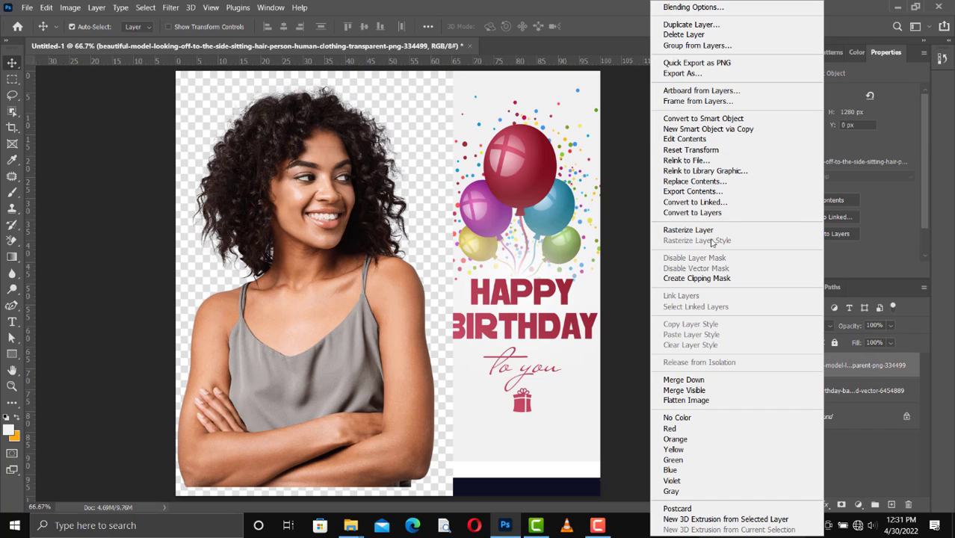
left_click(690, 231)
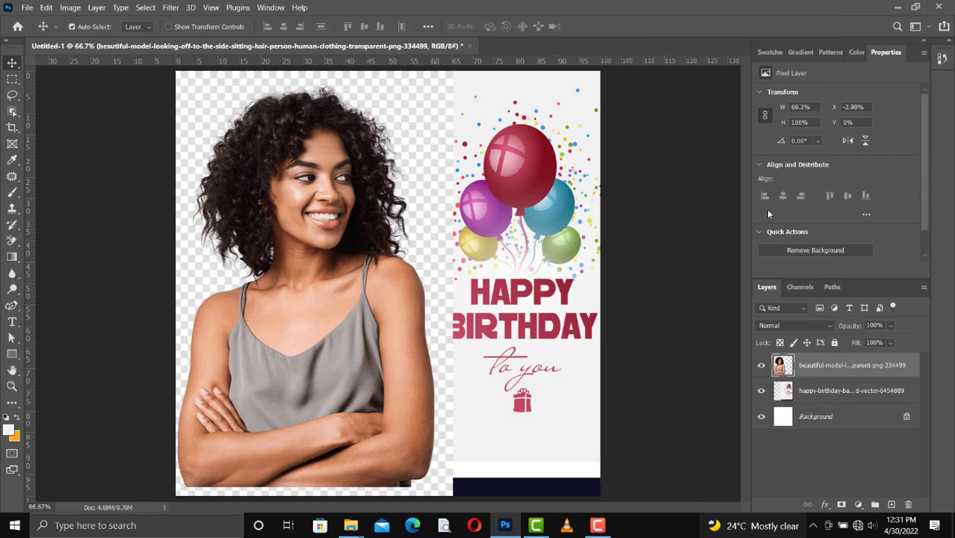
left_click(818, 258)
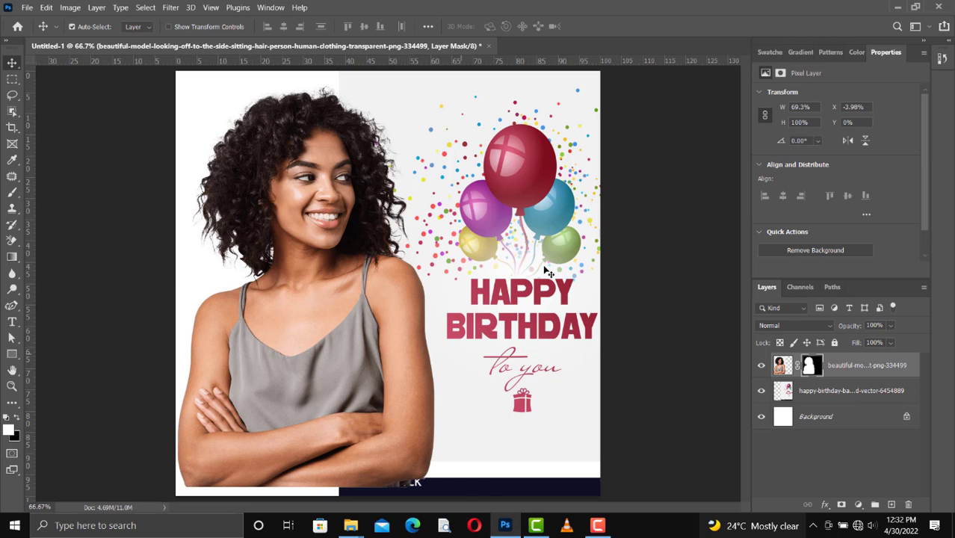
- Hide the woman's layer and slide the birthday artwork slightly left
left_click(762, 367)
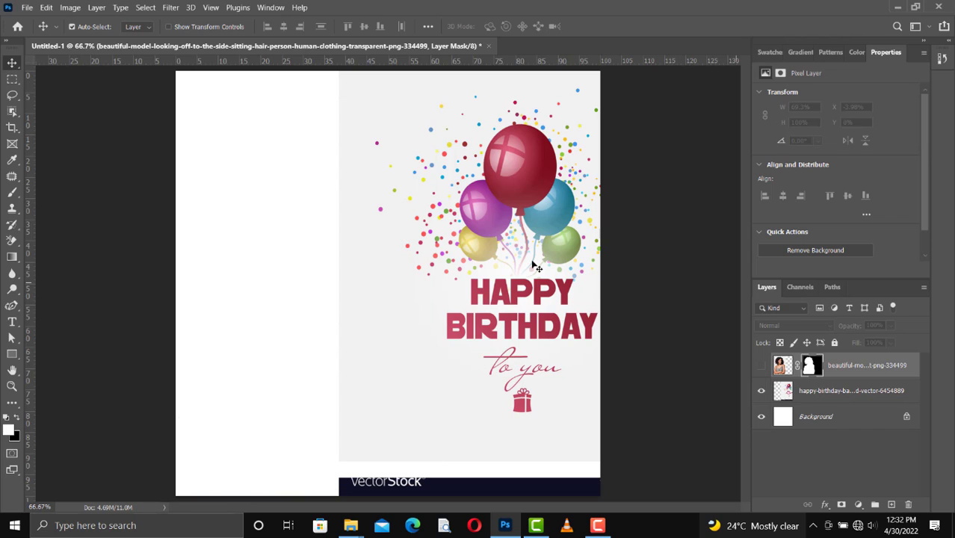
left_click(536, 267)
mouse_move(493, 274)
left_mouse_down()
mouse_move(484, 277)
mouse_move(484, 264)
left_mouse_up()
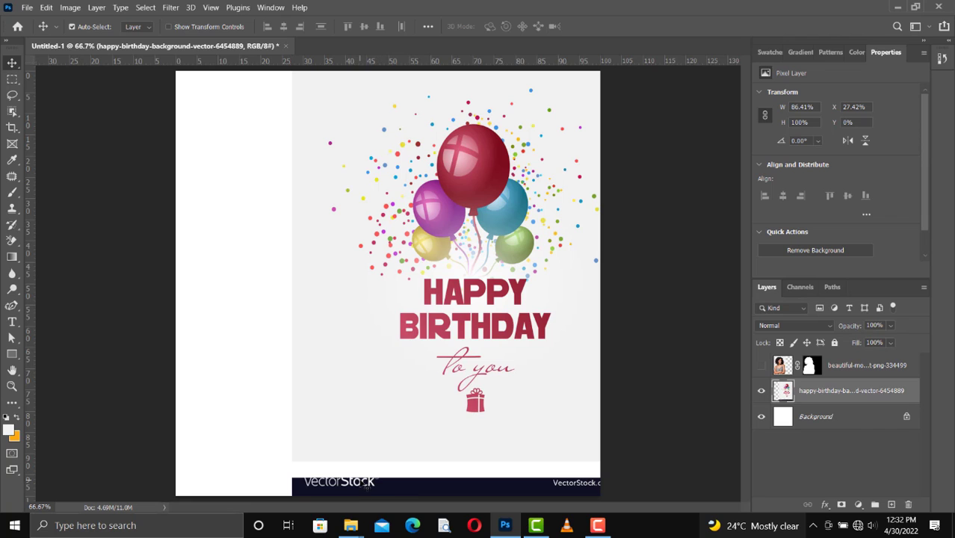
- Marquee the VectorStock banner at the artwork's bottom, delete it, and deselect
key("m")
left_click_drag(277, 468, 642, 511)
key("Delete")
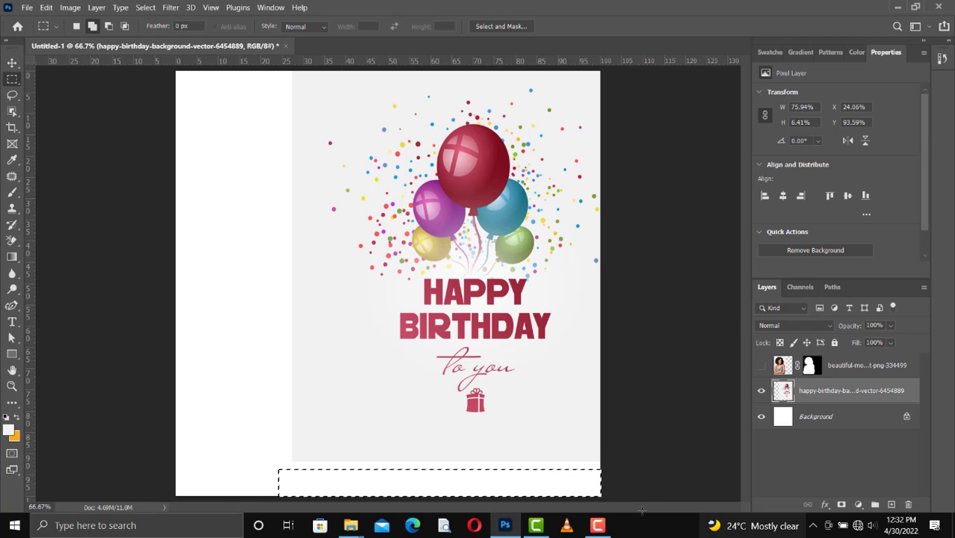
left_click(337, 484)
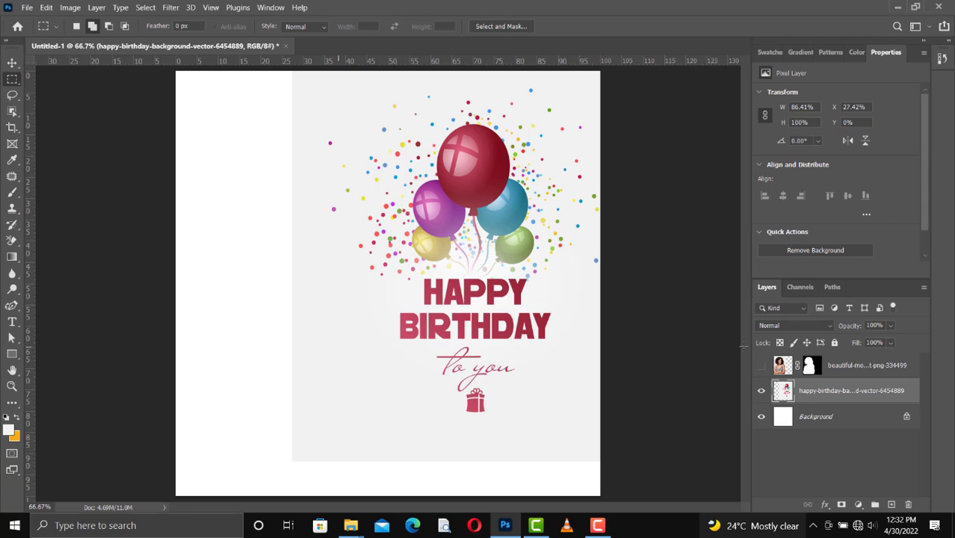
- Add a Solid Color fill layer above the Background using the sampled canvas grey f2f2f2
left_click(823, 418)
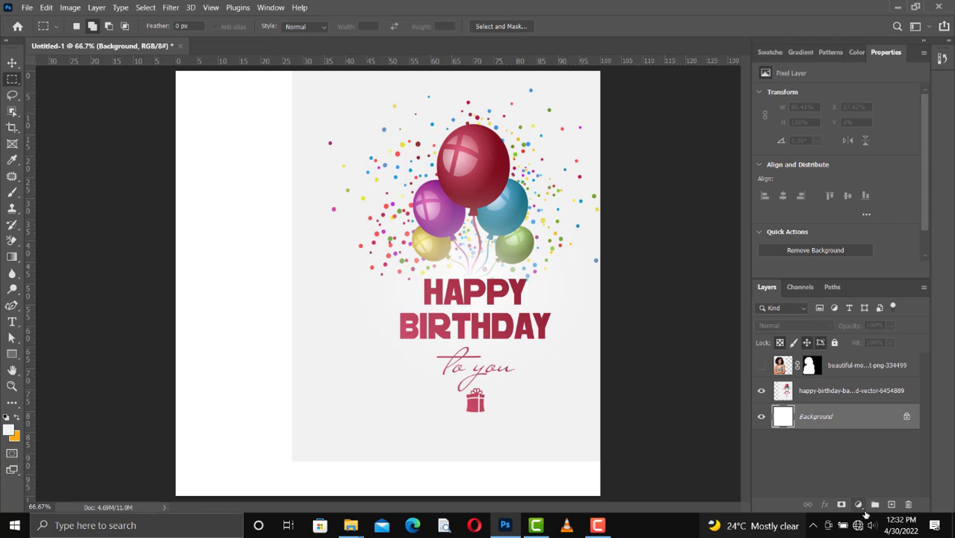
left_click(860, 506)
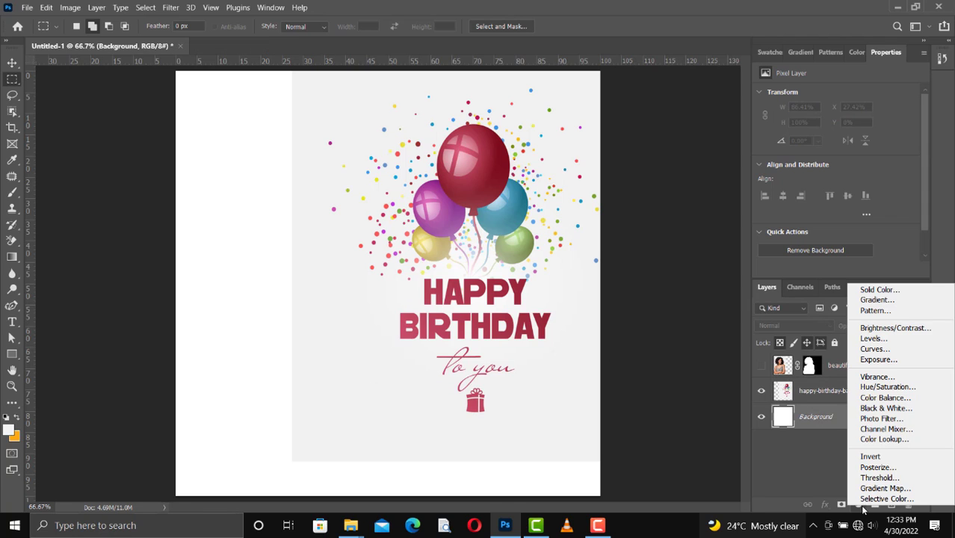
left_click(894, 290)
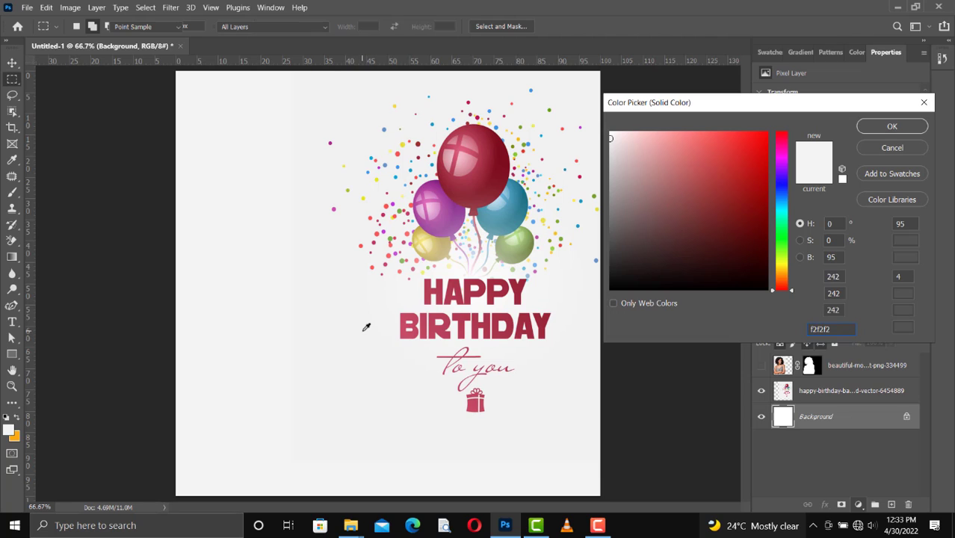
left_click(368, 317)
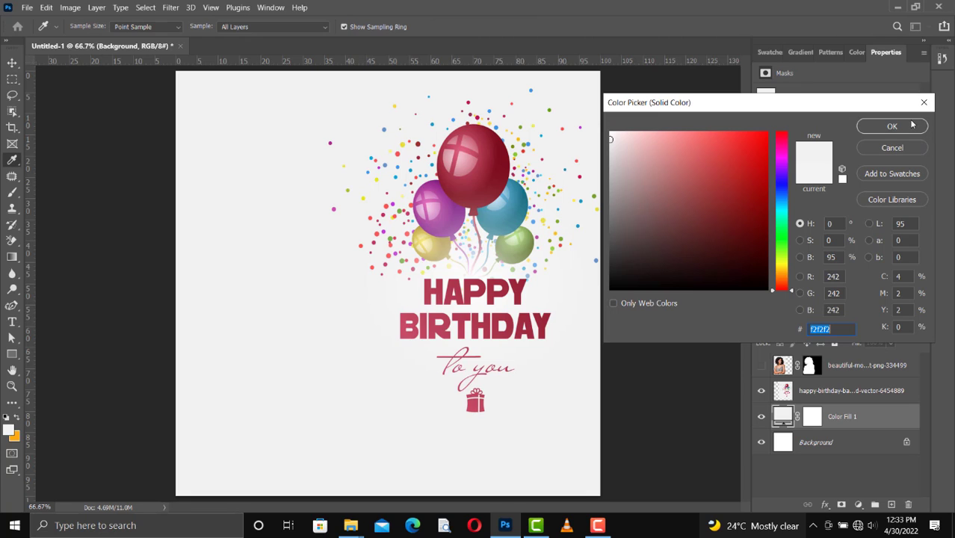
left_click(879, 126)
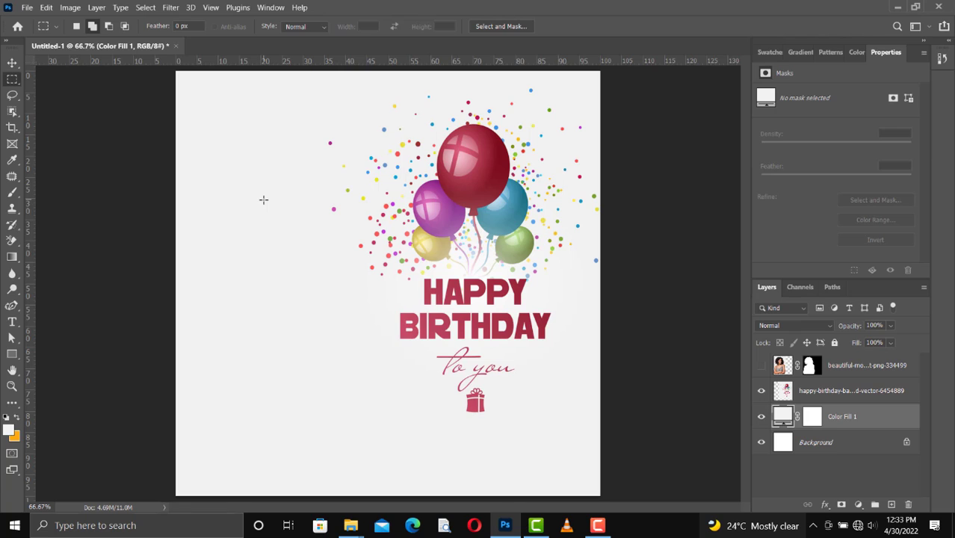
key("v")
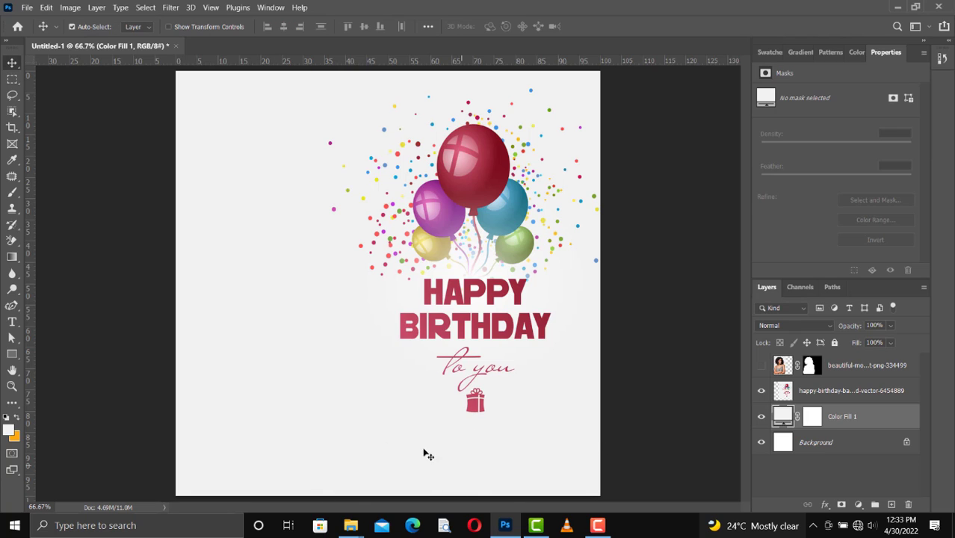
- Toggle the grey fill off and on to compare, then show and select the woman's photo
left_click(761, 418)
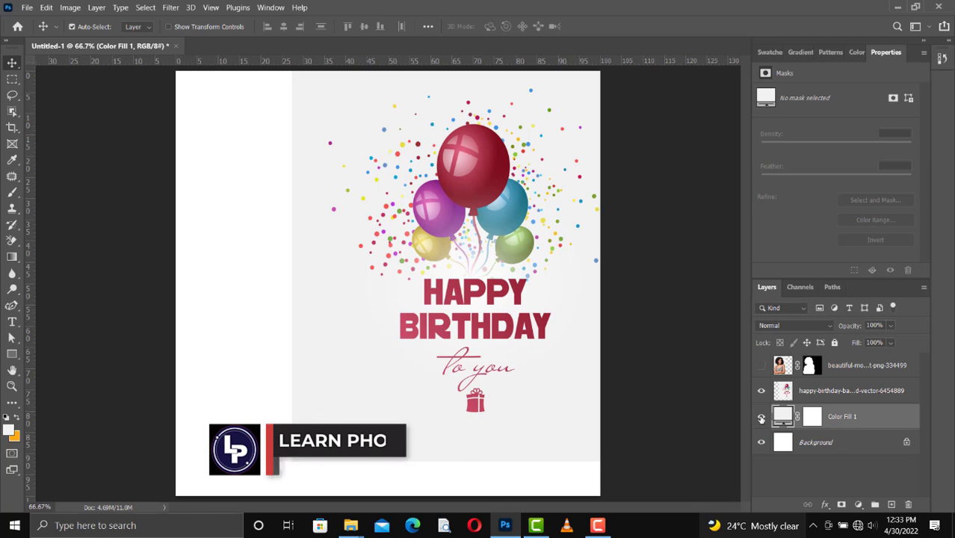
left_click(761, 418)
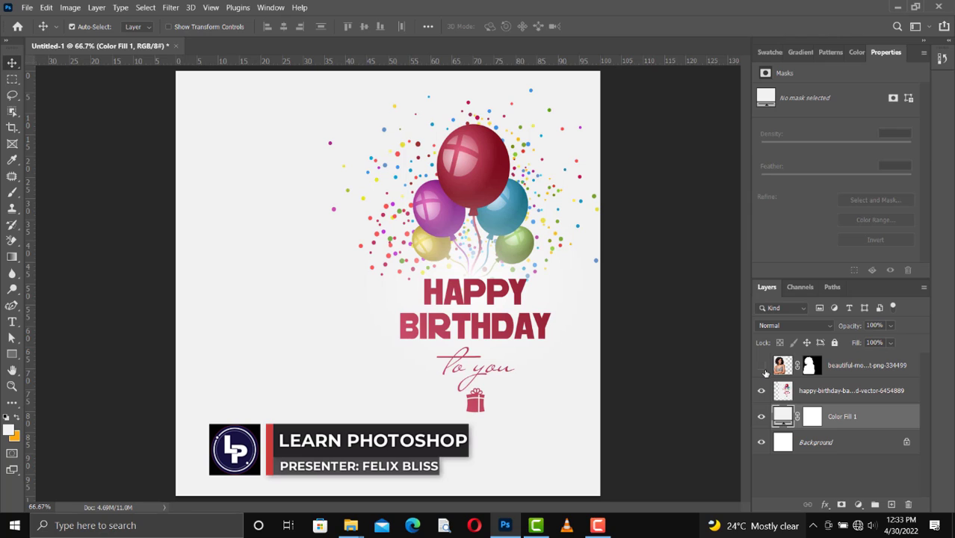
left_click(761, 367)
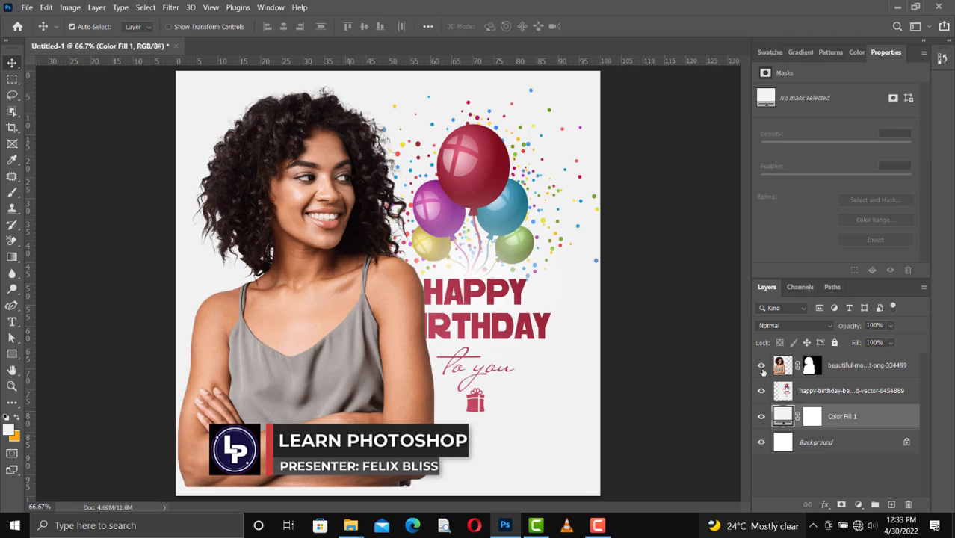
left_click(374, 336)
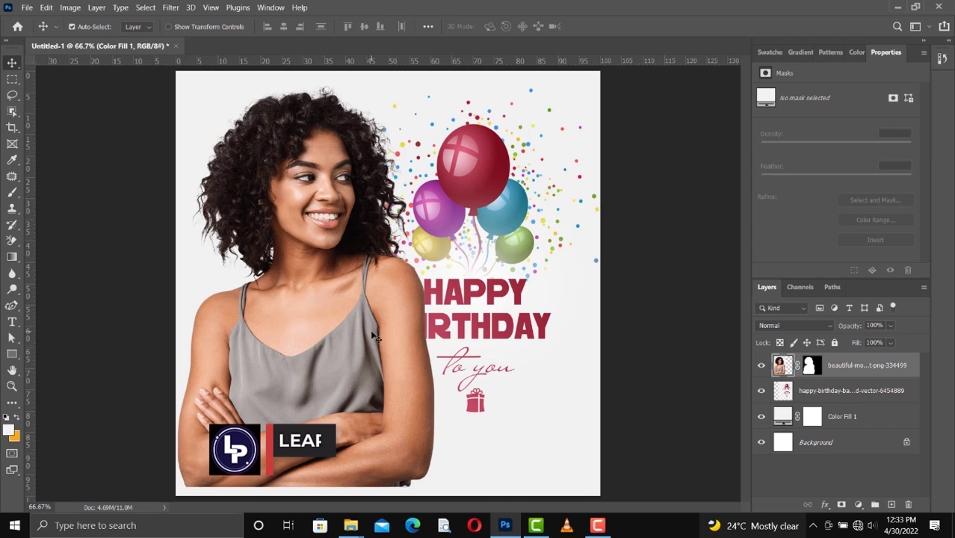
- Scale the woman to 78.76% and set her against the poster's bottom-left corner
key("ctrl+t")
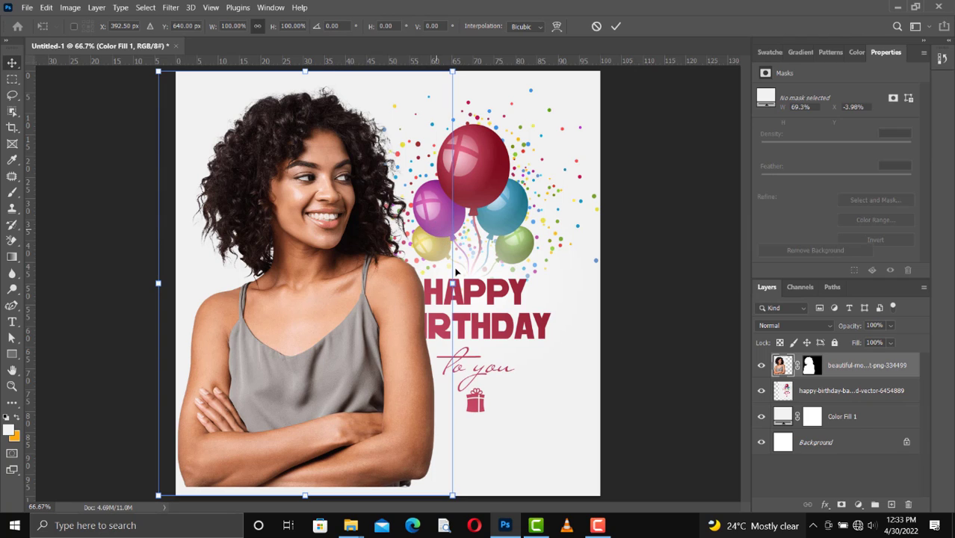
left_click_drag(453, 282, 315, 331)
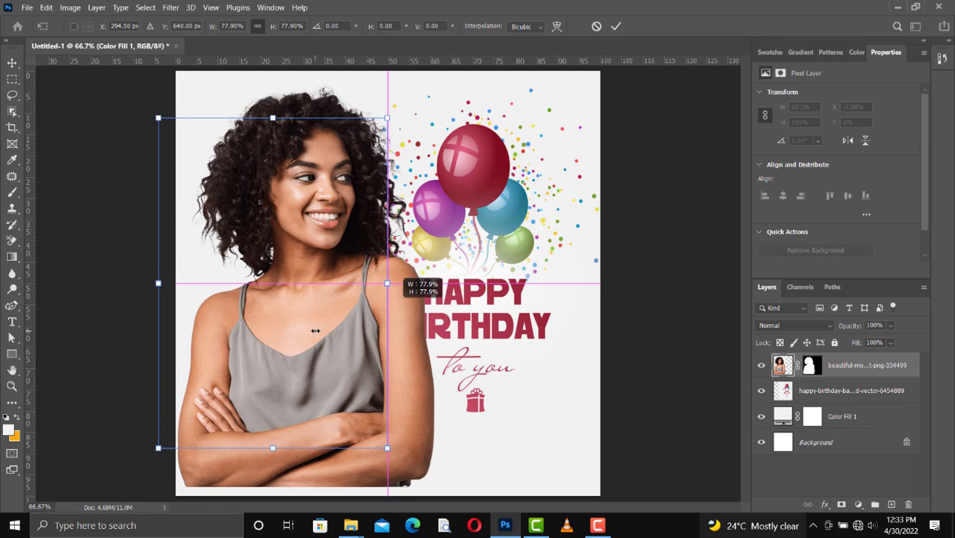
left_click_drag(314, 364, 316, 386)
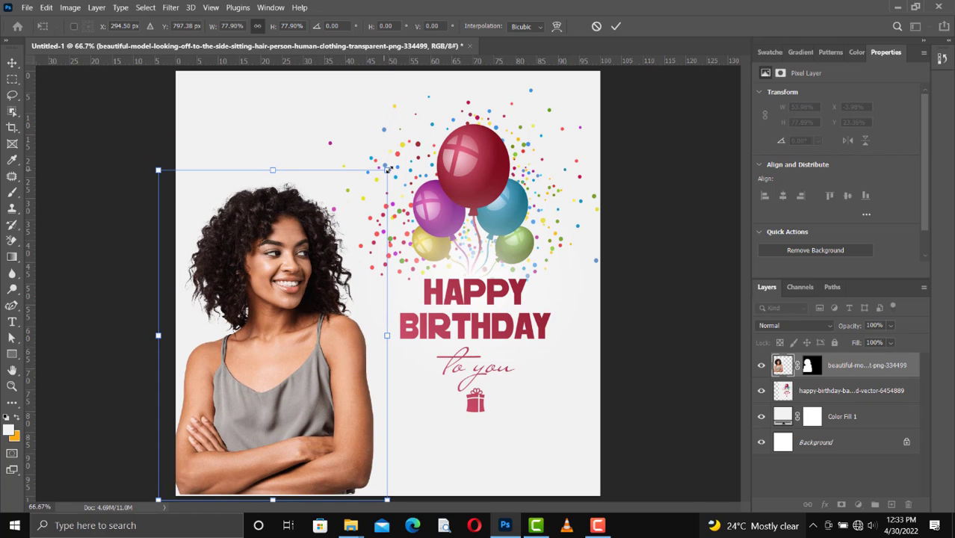
left_click_drag(388, 168, 391, 166)
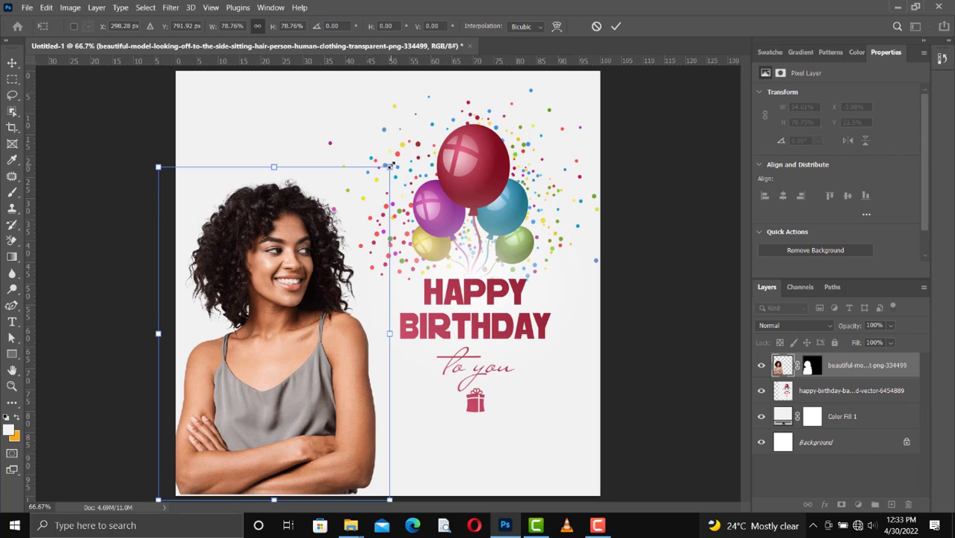
left_click_drag(318, 377, 318, 390)
key("Return")
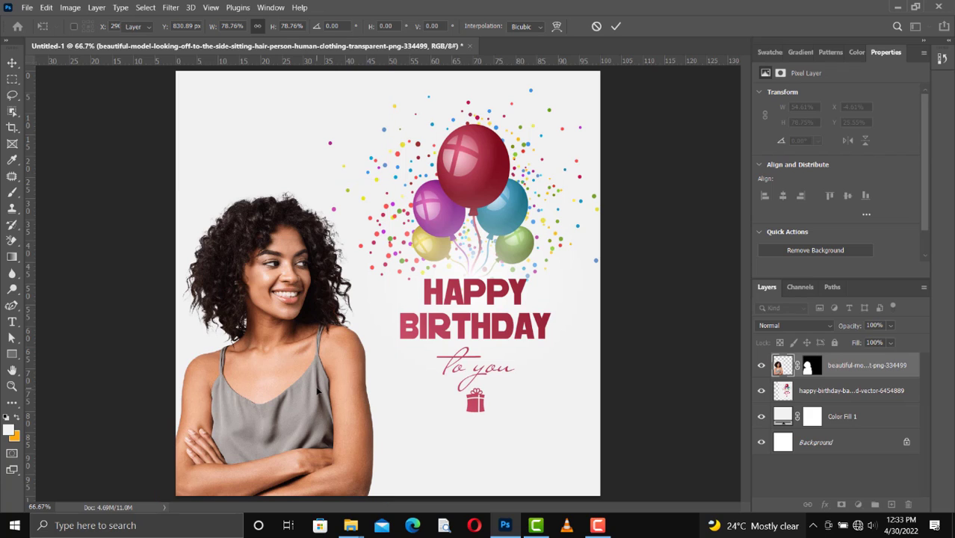
left_click(508, 338)
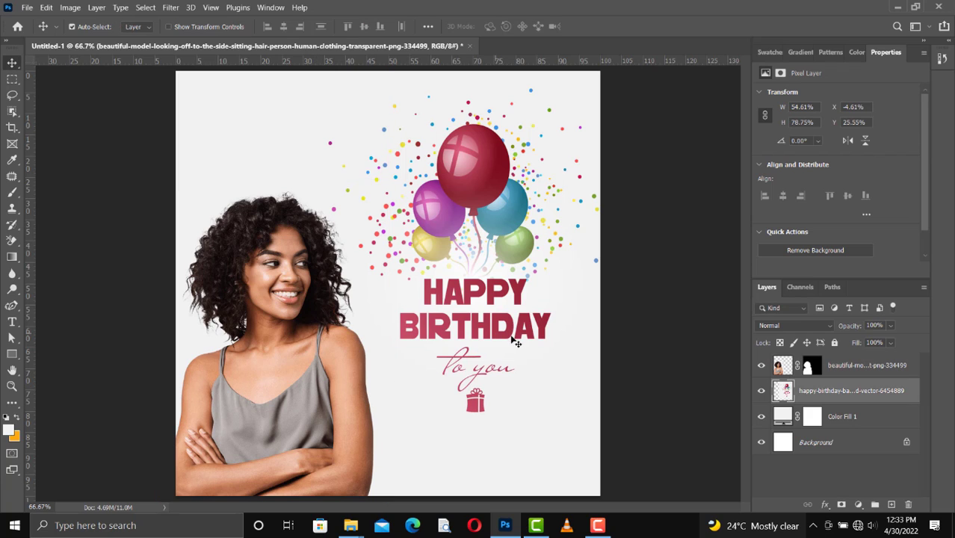
- Nudge the balloon artwork right and down to X 27.73%, Y 6.48%
left_click_drag(513, 356, 491, 364)
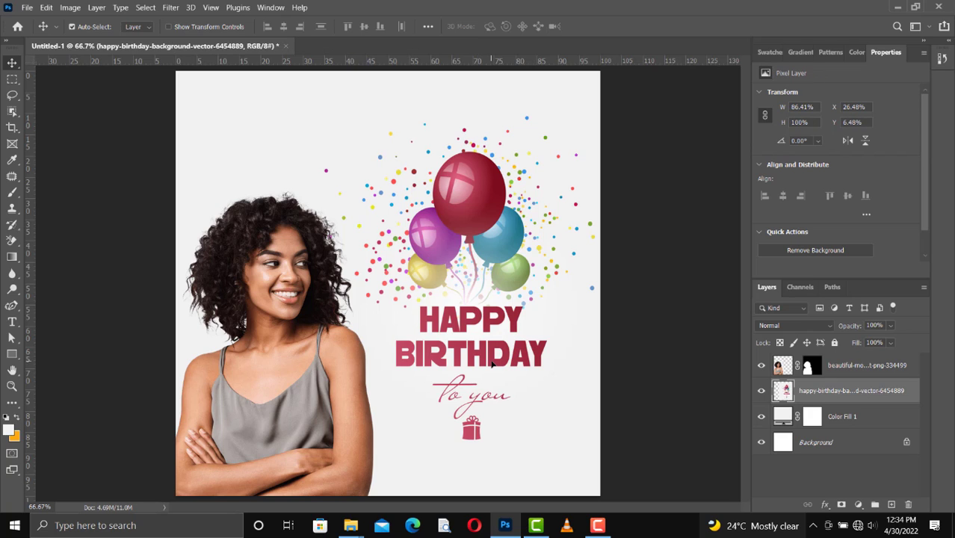
key("Right")
key("Right")
key("Right")
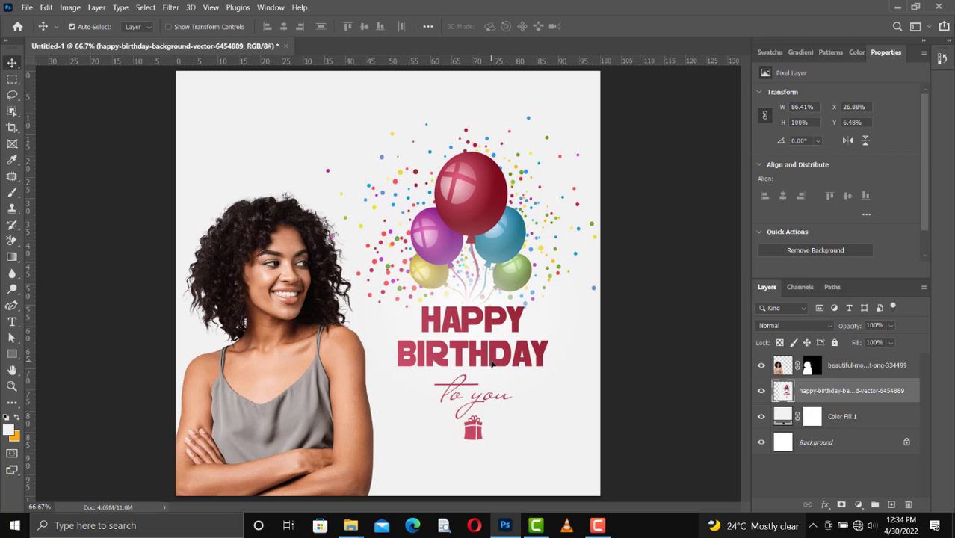
key("shift+Right")
key("Right")
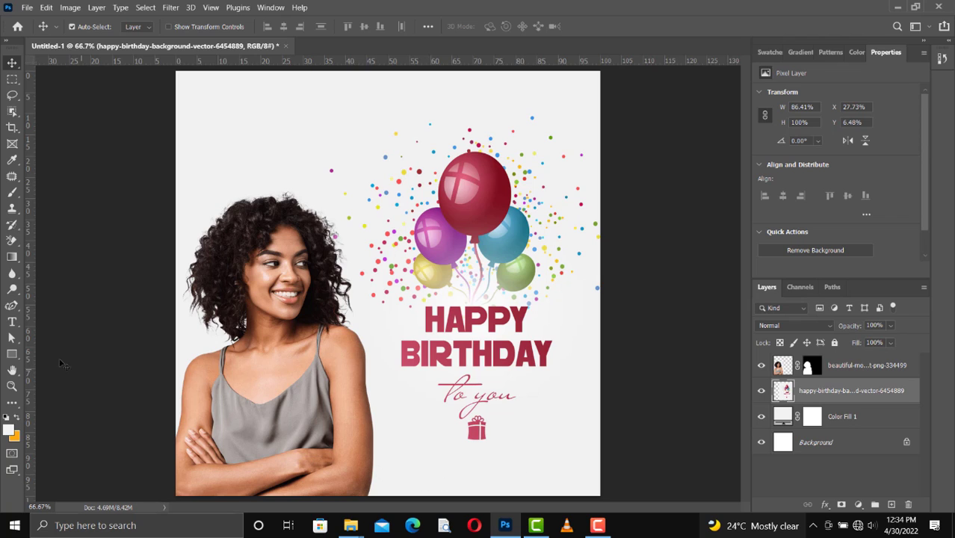
left_click(12, 326)
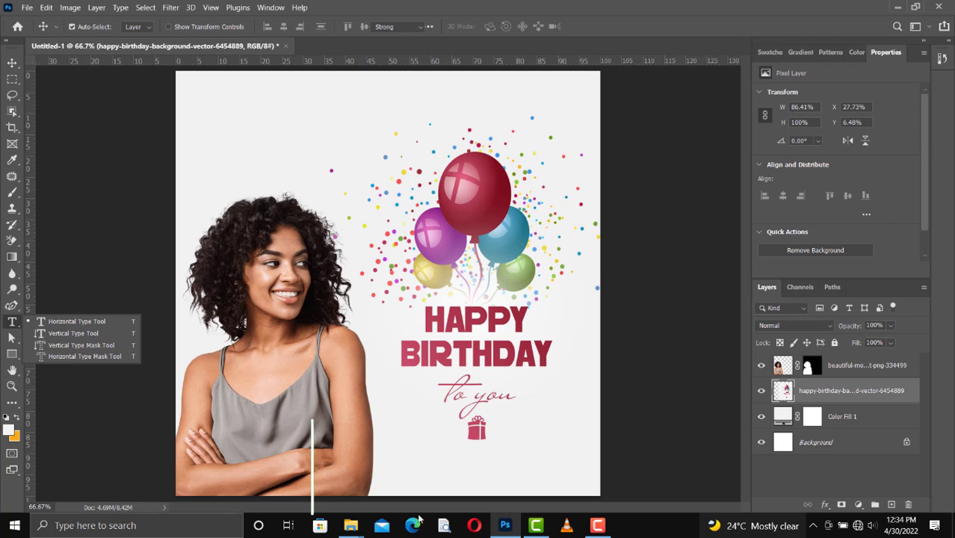
- Type the birthday person's name in 60 pt Franklin Gothic Heavy below the artwork and select it
left_click(78, 322)
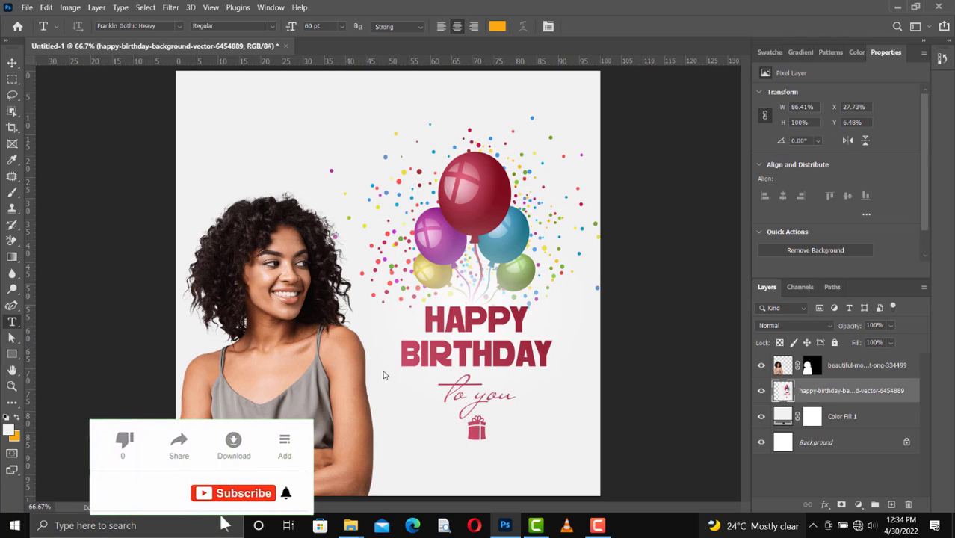
left_click(428, 467)
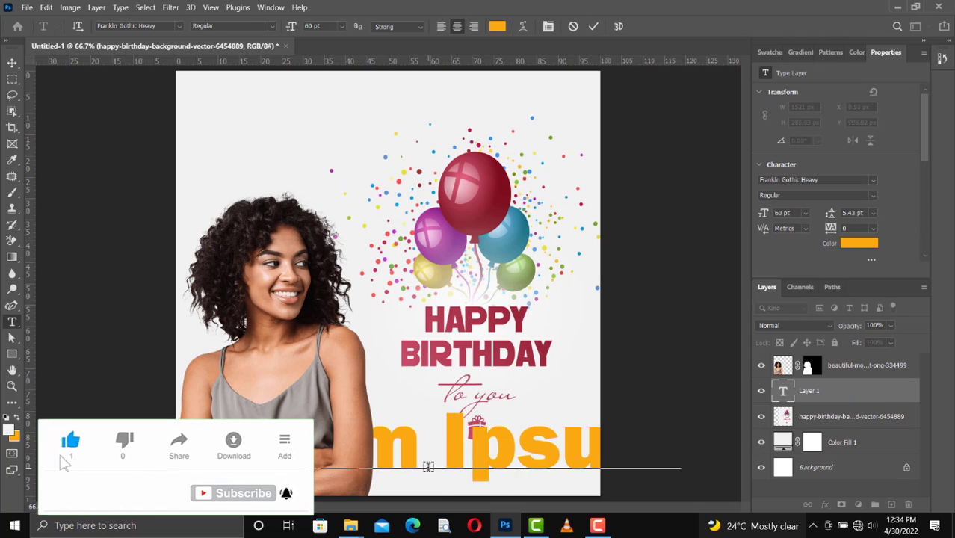
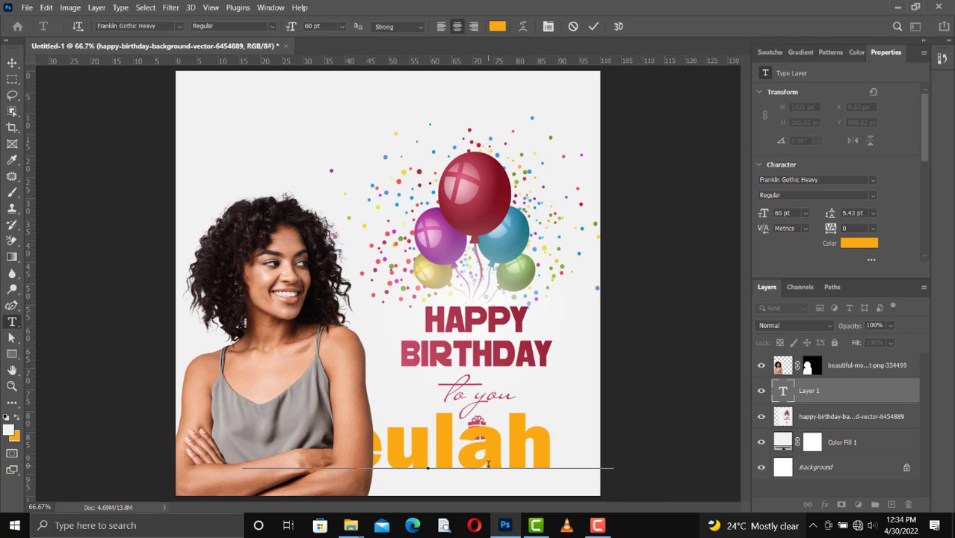
key("ctrl+a")
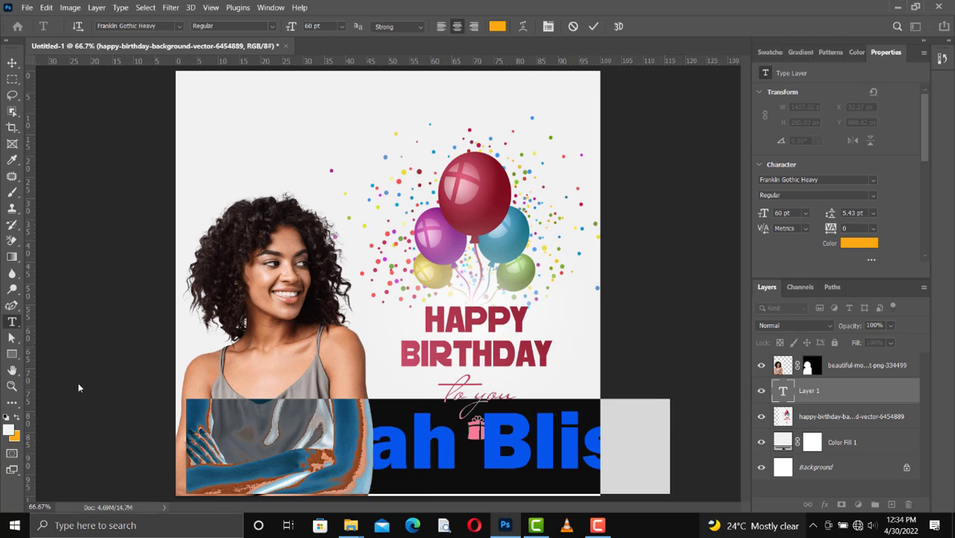
left_click(498, 28)
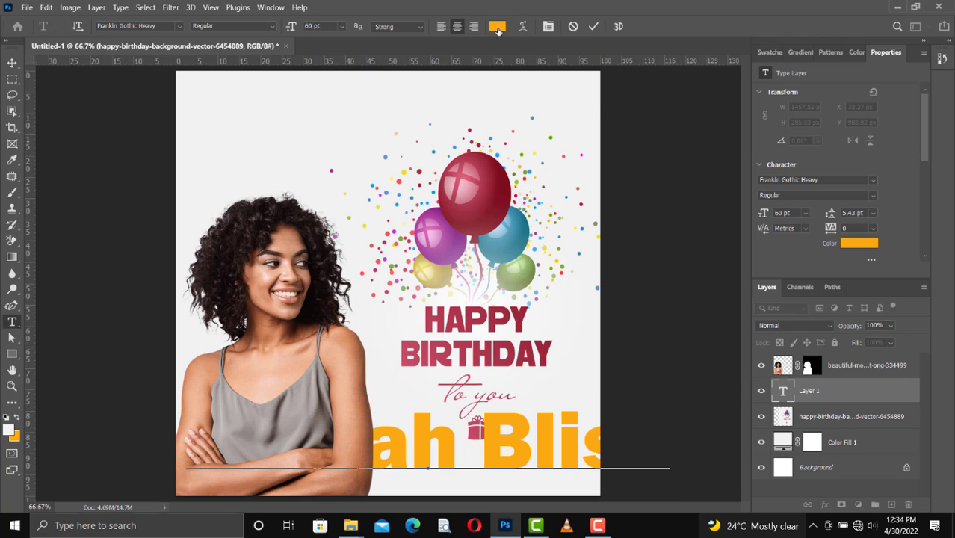
- Set the name text colour to crimson 952438, sampled from the red balloon
left_click(464, 318)
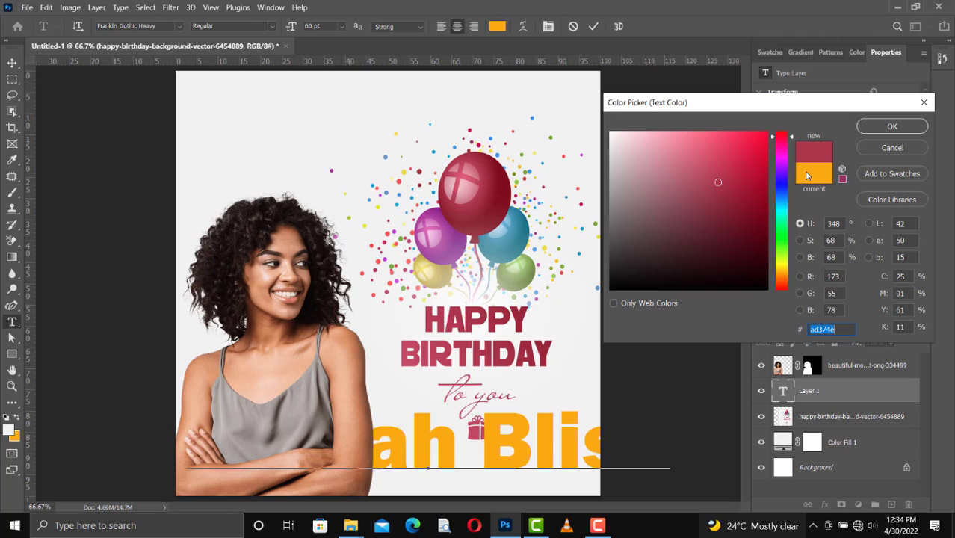
left_click(491, 192)
left_click(887, 126)
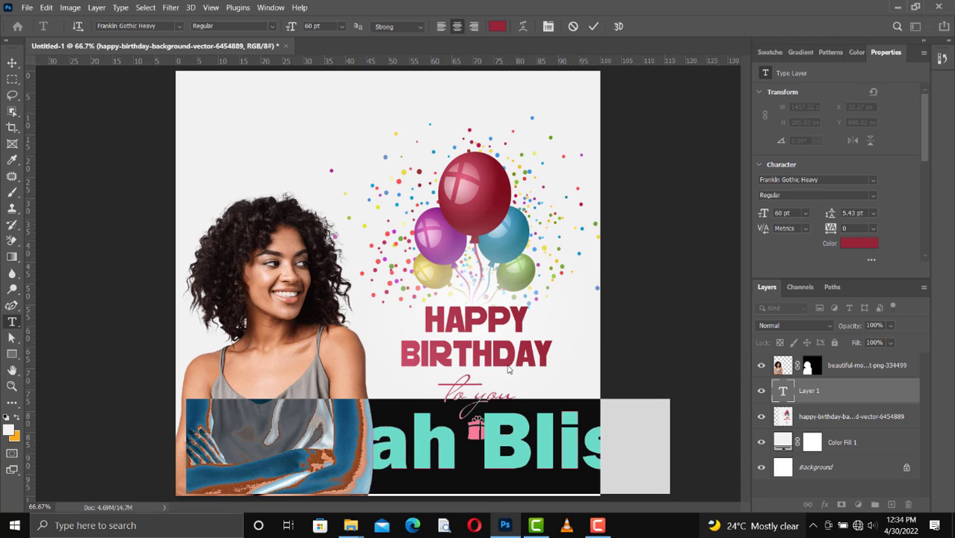
left_click(342, 26)
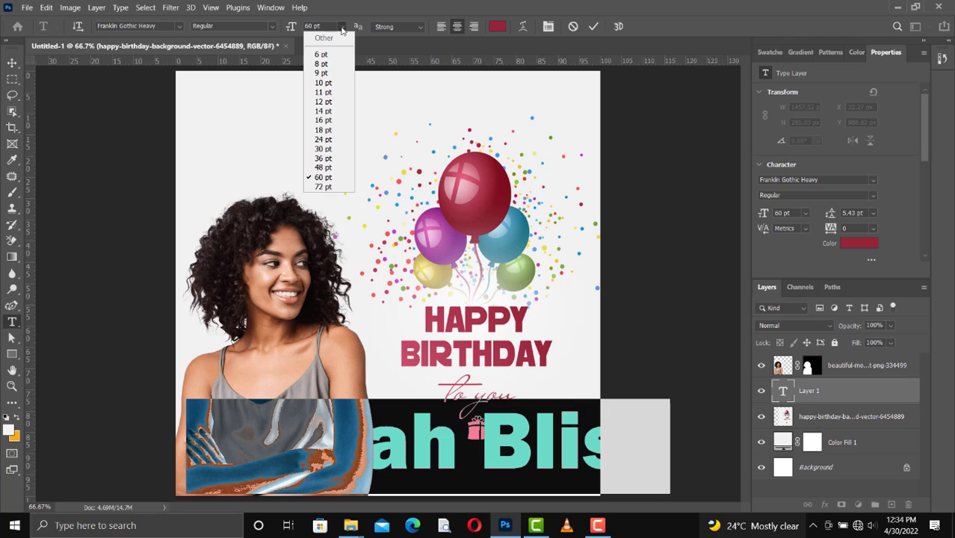
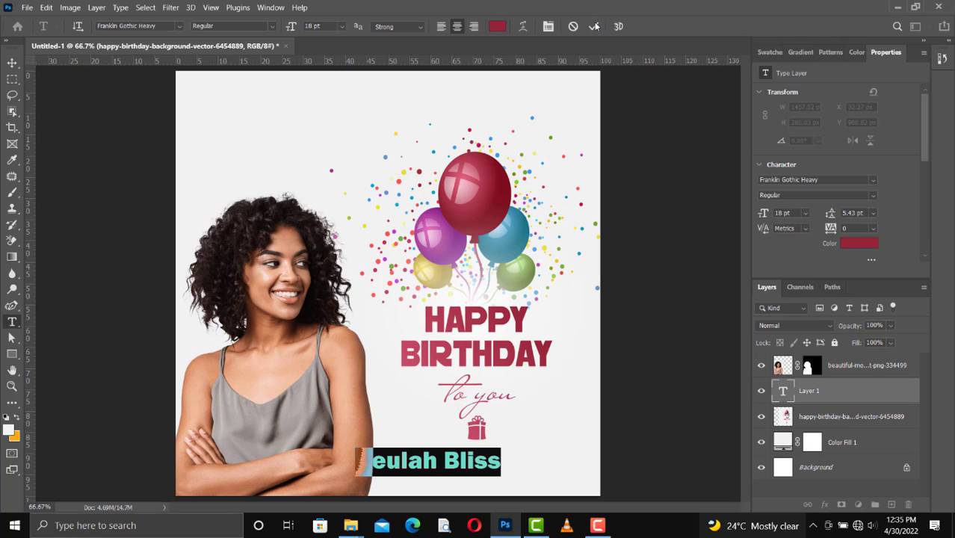
- Commit the maroon name text and move it fully onto the page, centred beneath the gift icon
left_click(402, 438)
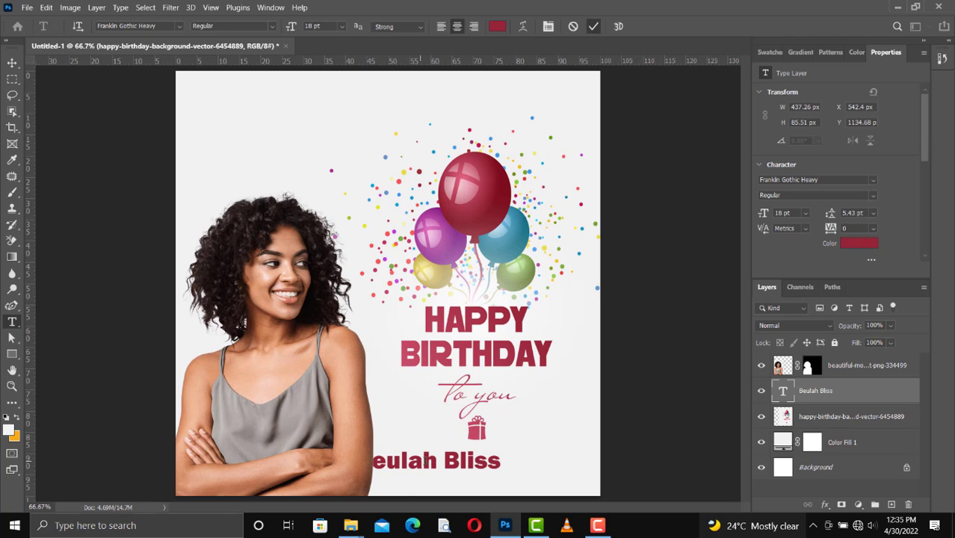
key("v")
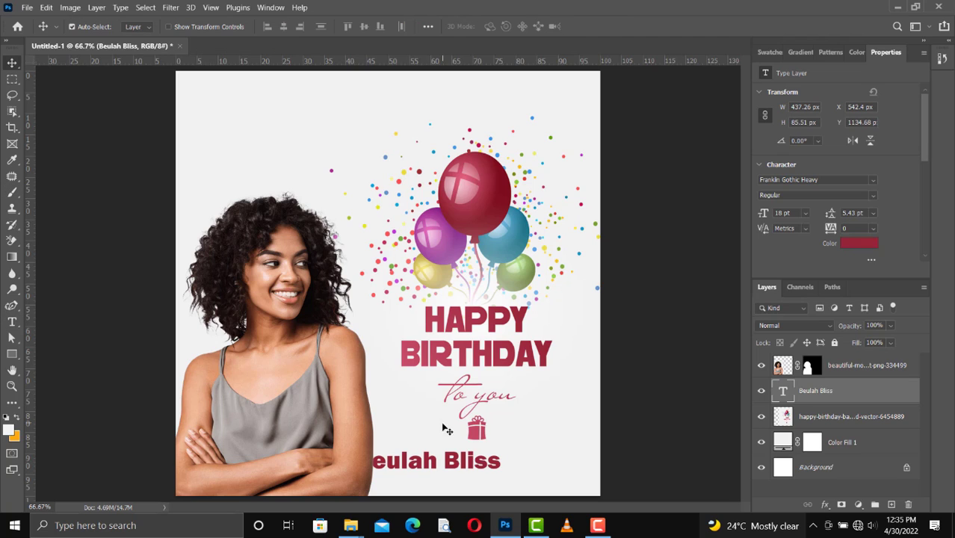
left_click_drag(460, 470, 480, 466)
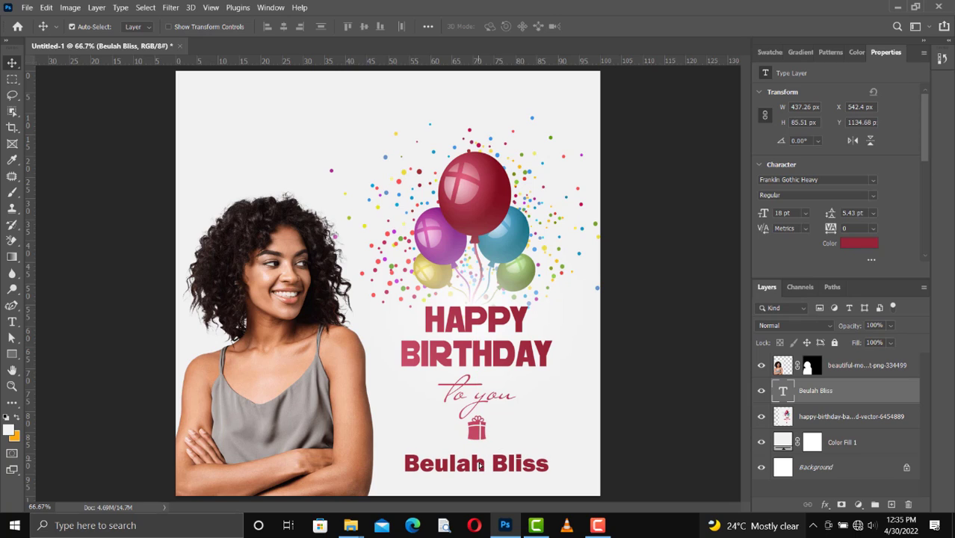
key("Right")
key("Right")
key("Right")
key("Right")
key("Right")
key("Right")
key("Right")
key("Right")
key("Right")
key("Right")
key("Right")
key("Right")
key("Right")
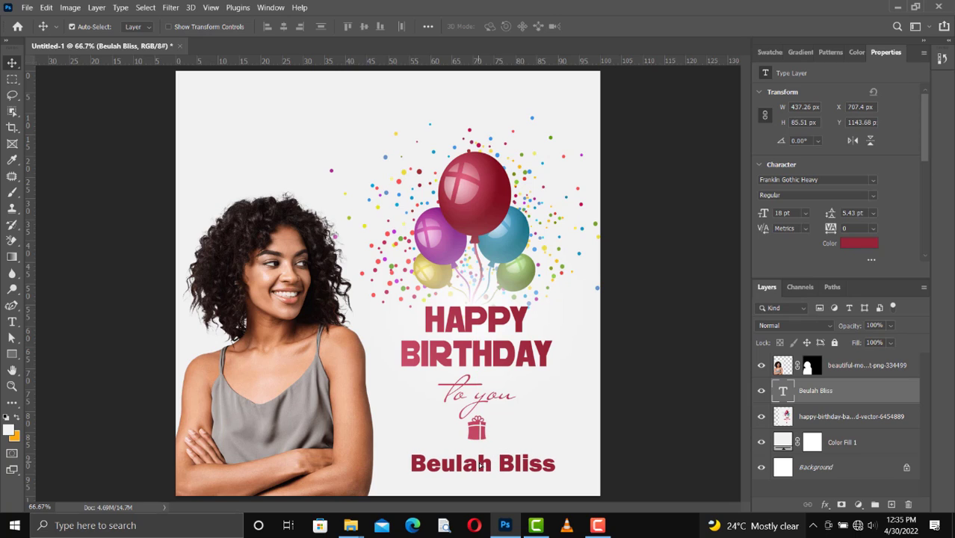
key("Left")
key("Left")
key("Left")
key("Left")
key("Left")
key("Left")
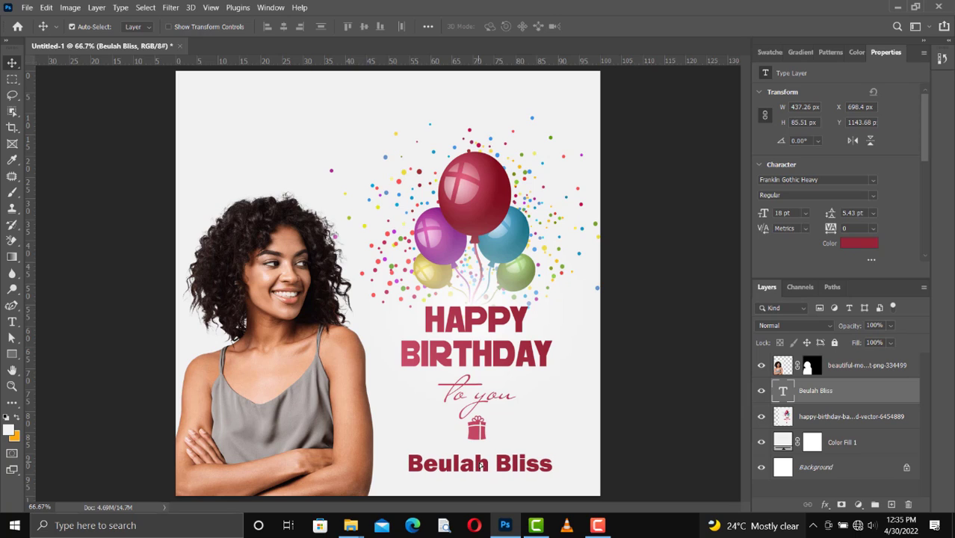
key("Left")
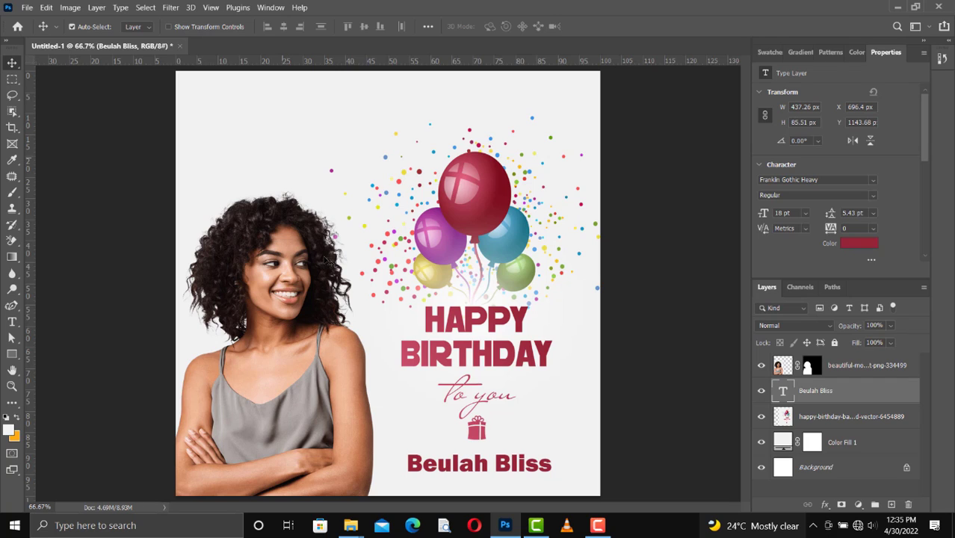
mouse_move(504, 525)
key("Up")
key("Up")
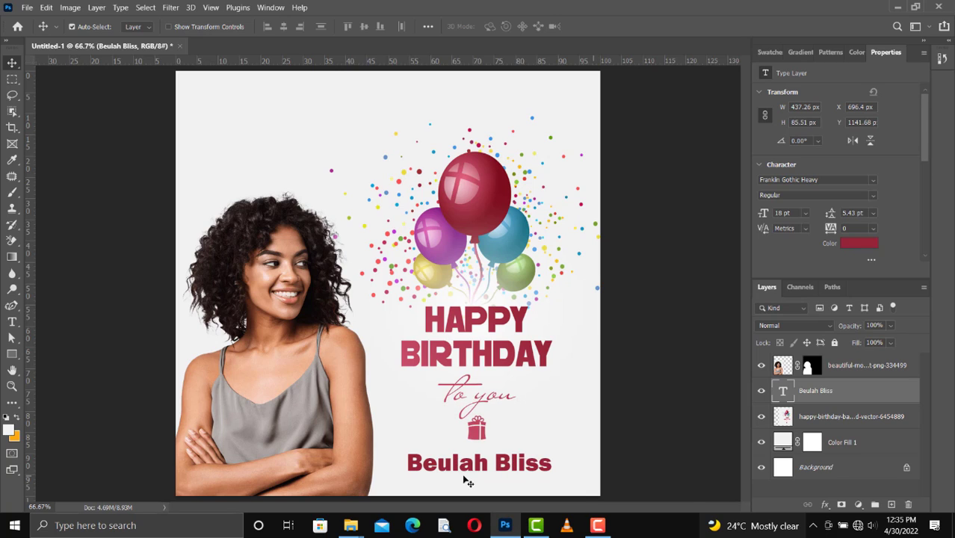
key("Up")
key("Up")
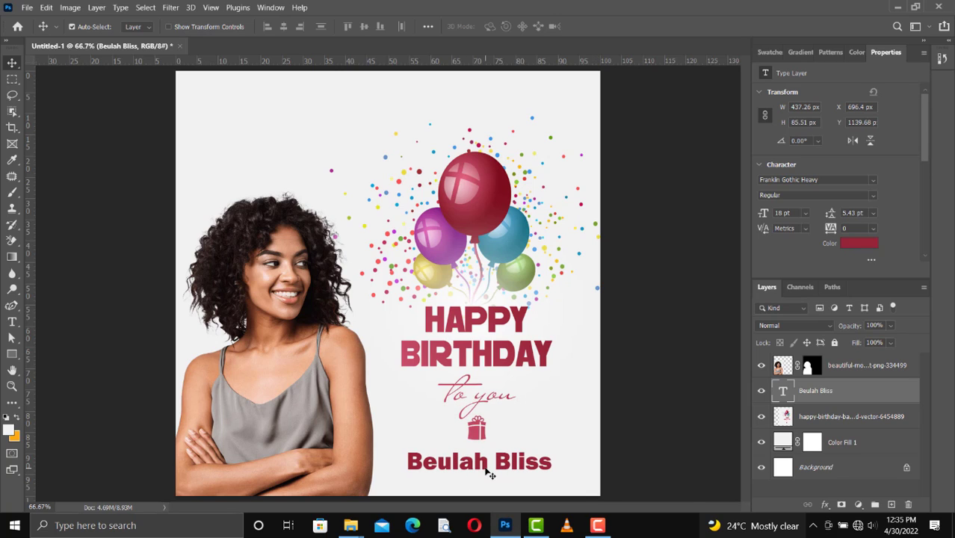
key("Left")
key("Left")
key("Left")
key("Left")
key("Down")
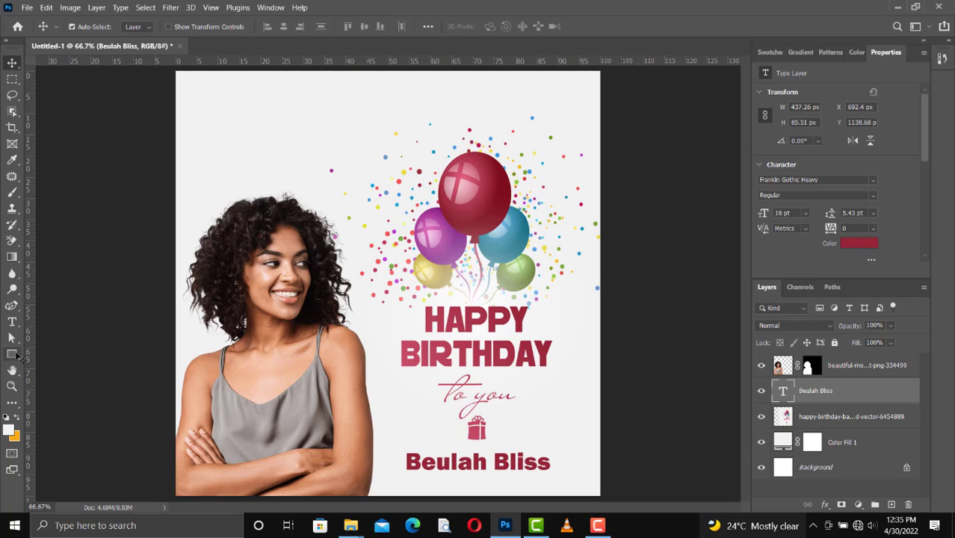
- Draw a 155 × 163 px circle with the Ellipse Tool in the flyer's top-right corner
left_click_drag(12, 355, 60, 382)
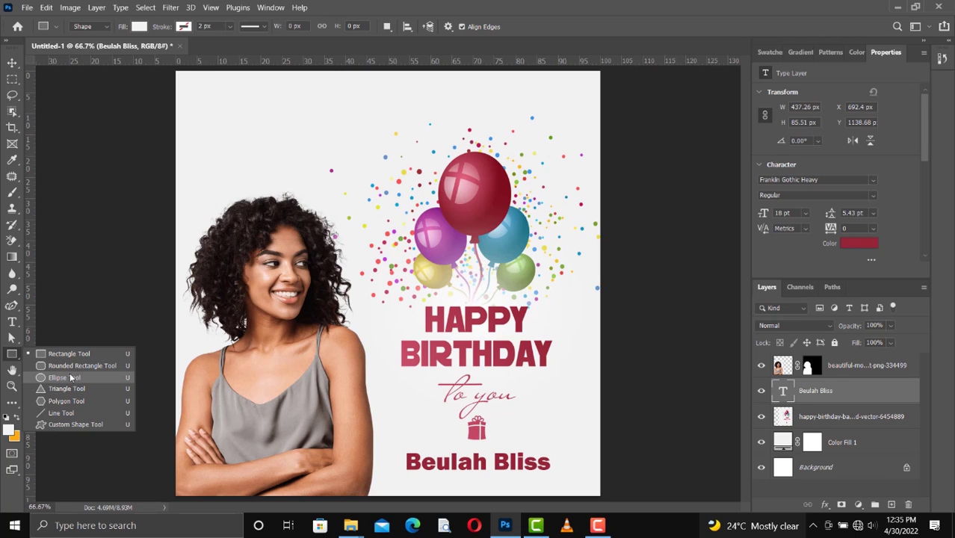
left_click(71, 378)
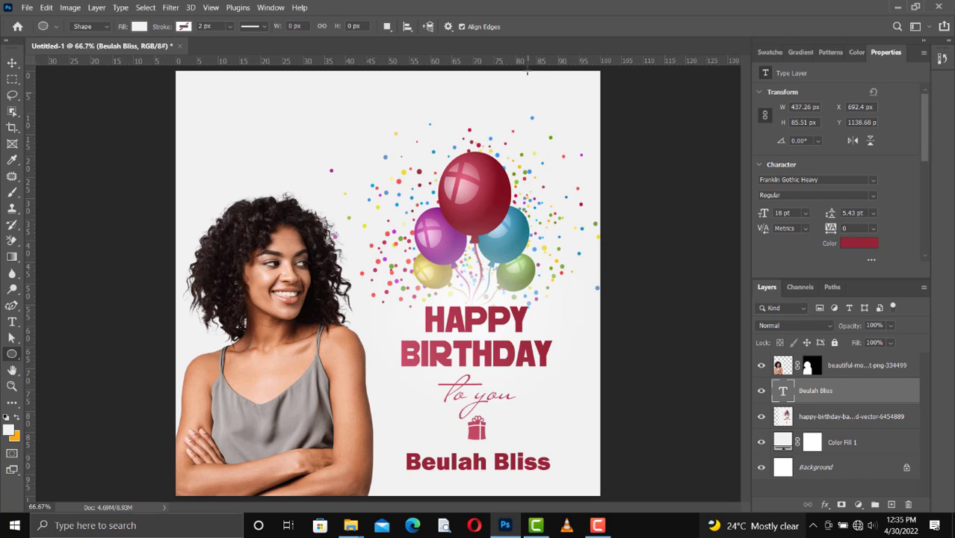
left_click_drag(534, 77, 586, 130)
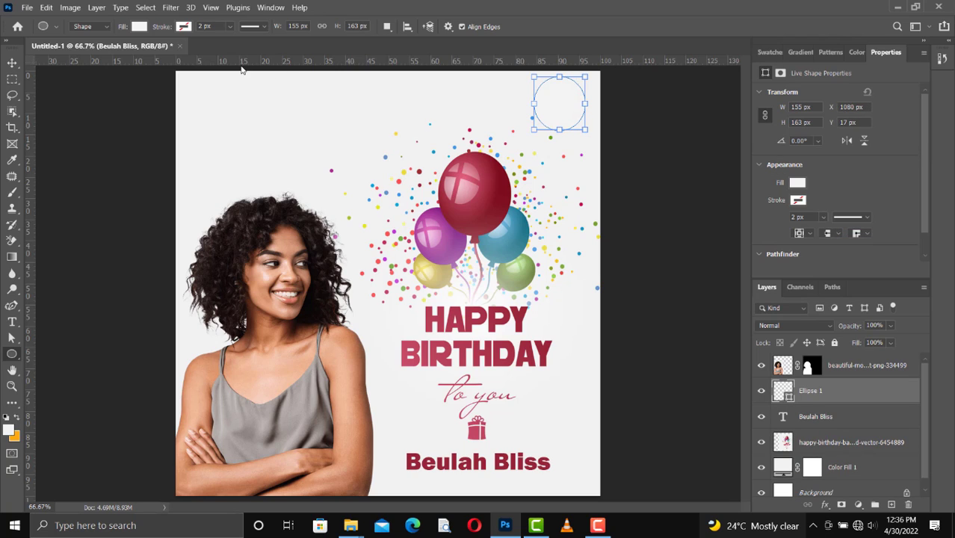
- Give the circle a 6 px dark red outline
left_click(184, 27)
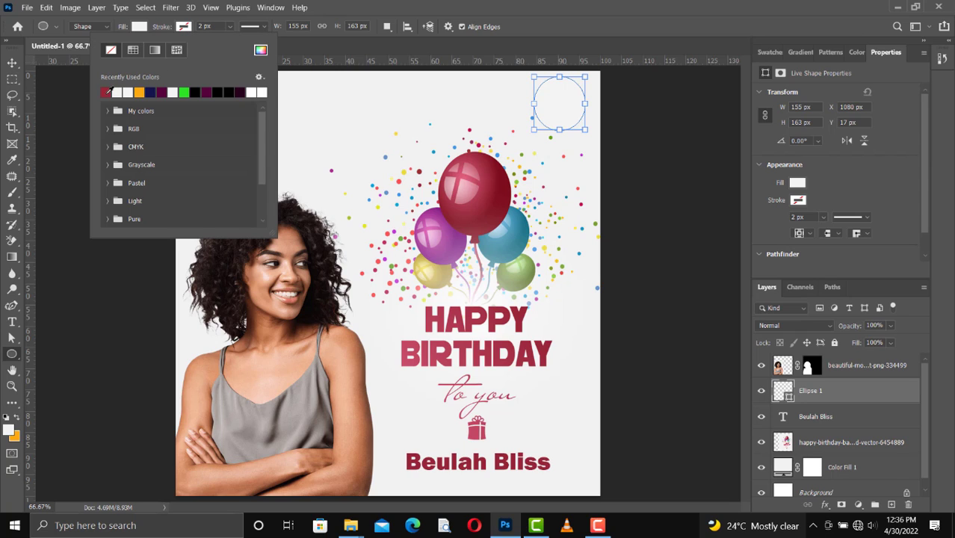
left_click(107, 91)
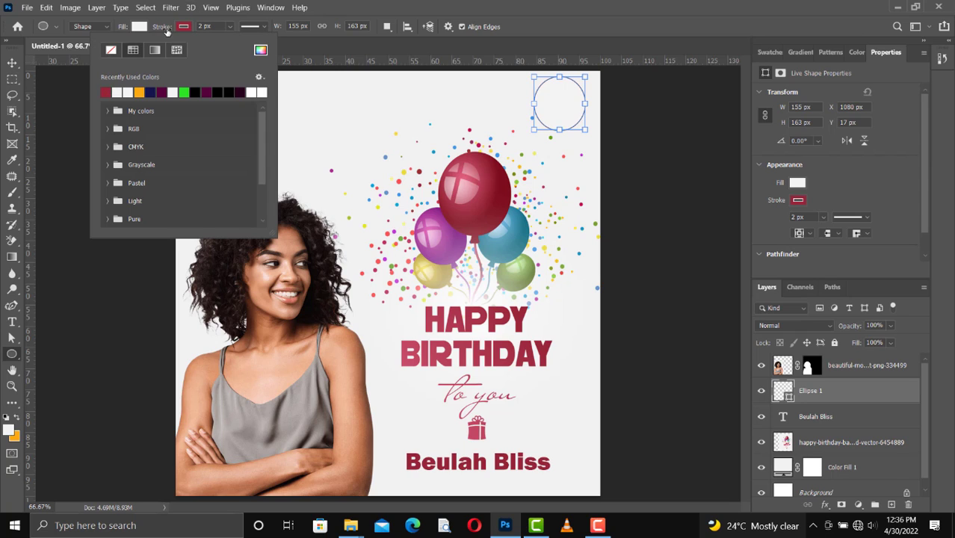
left_click(167, 30)
key("Up")
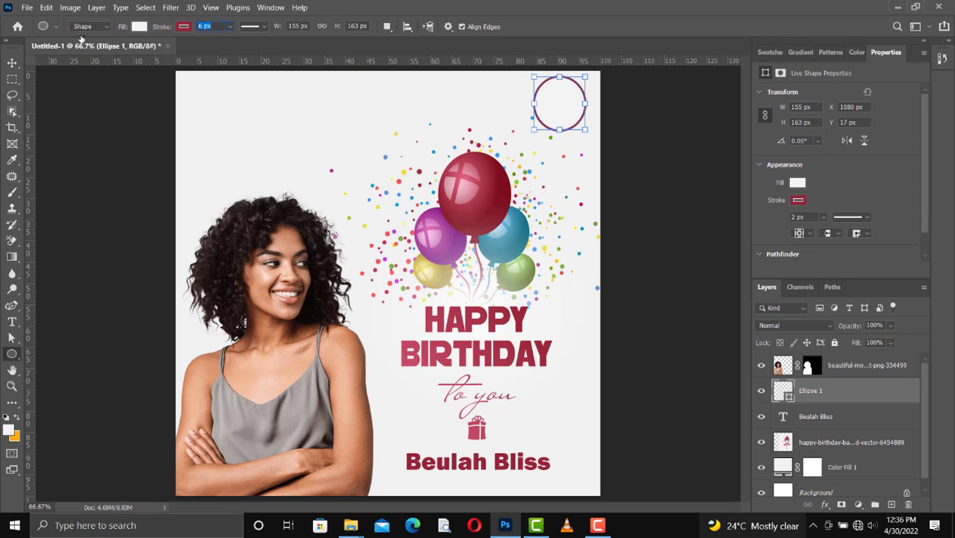
- Nudge the circle up and right and widen it to 168 × 163 px
left_click(13, 63)
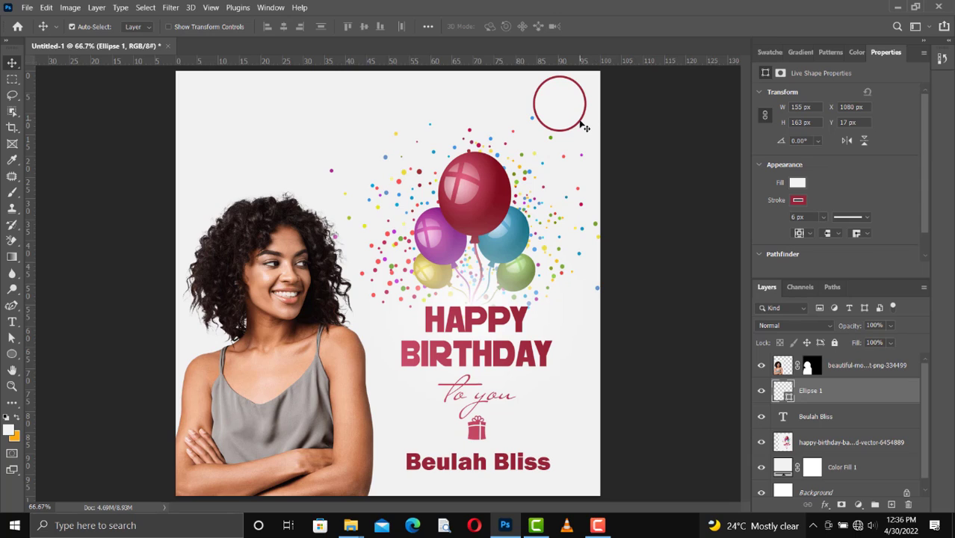
key("Right")
key("Right")
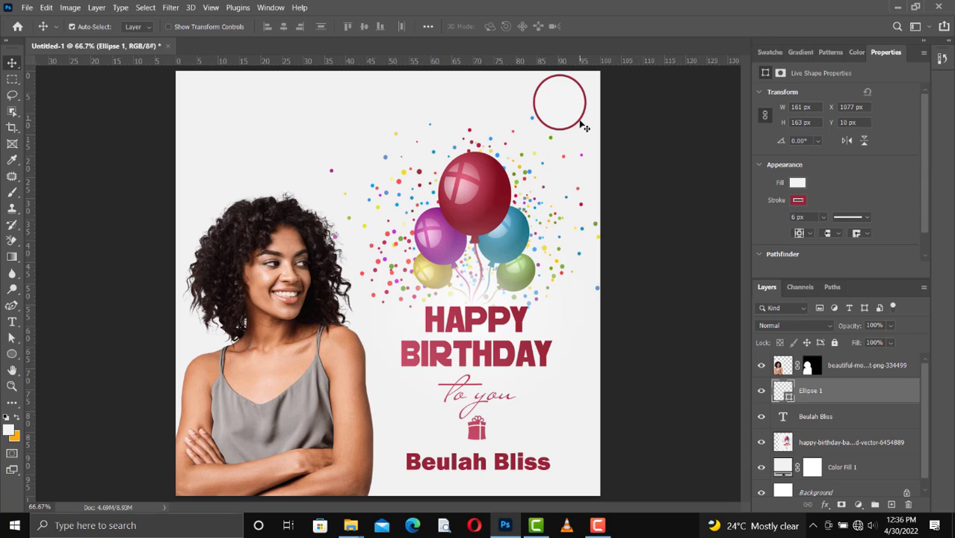
key("Up")
key("Up")
key("Up")
key("Up")
key("Up")
key("Up")
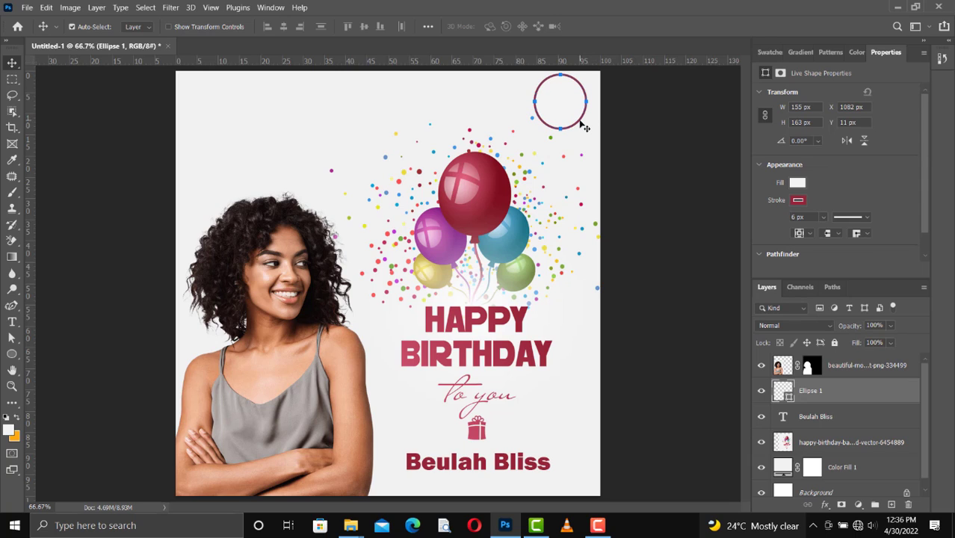
key("ctrl+t")
left_click_drag(587, 101, 592, 101)
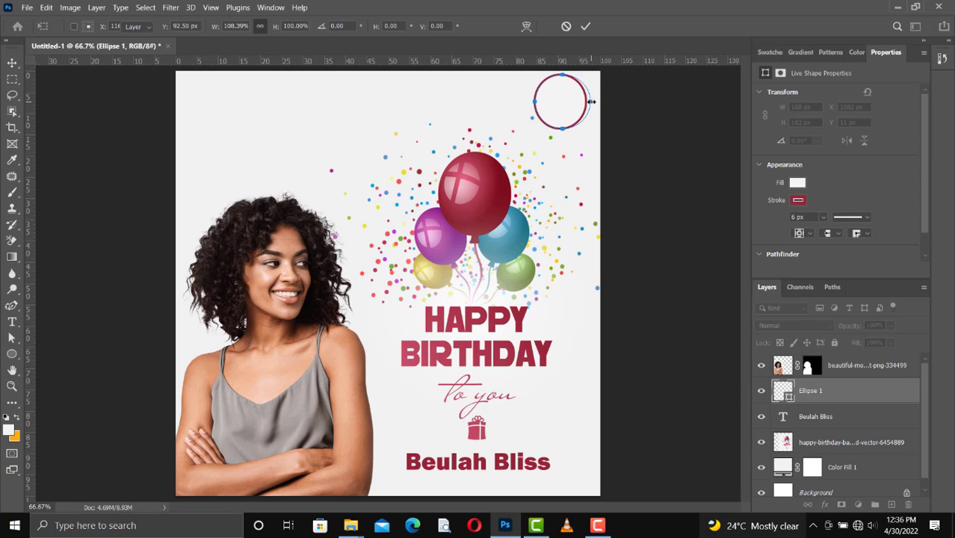
key("Return")
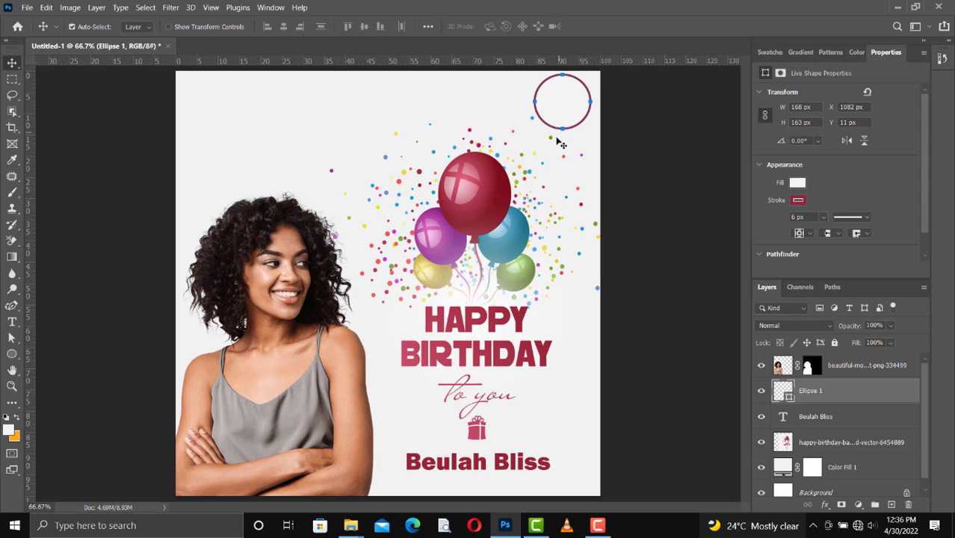
- Reselect the circle layer and duplicate it as Ellipse 1 copy
left_click(567, 163)
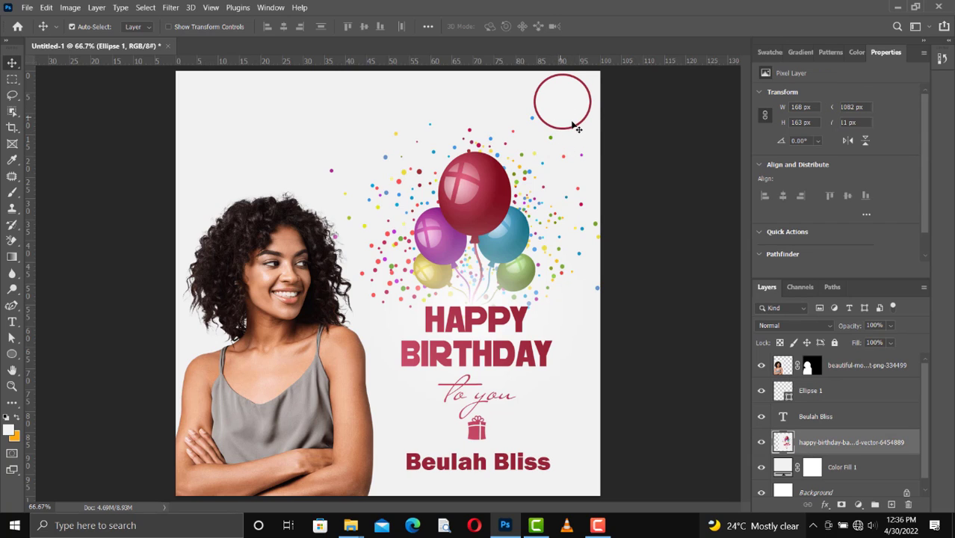
left_click(578, 131)
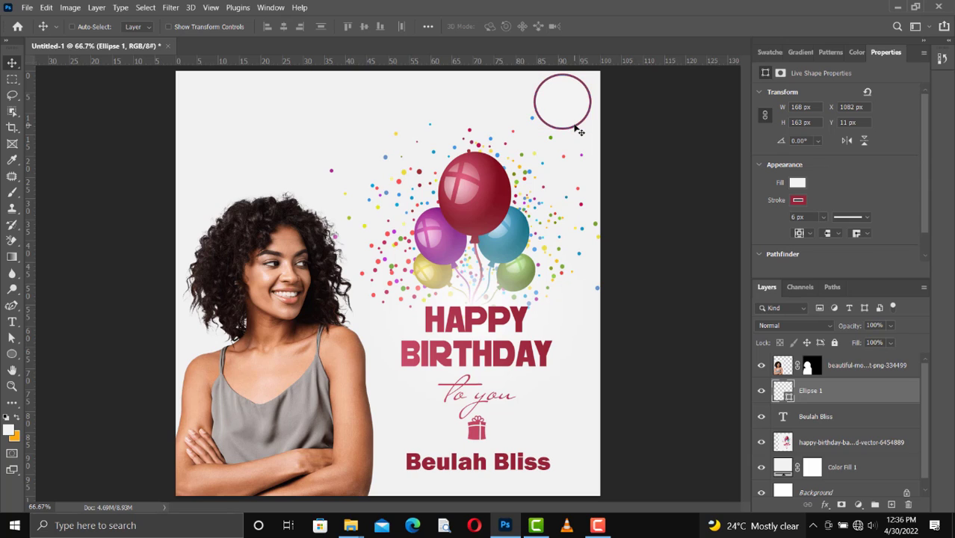
key("ctrl+j")
- Shrink the circle copy to 150.47 × 145.99 px and give its outline a dotted style
key("ctrl+t")
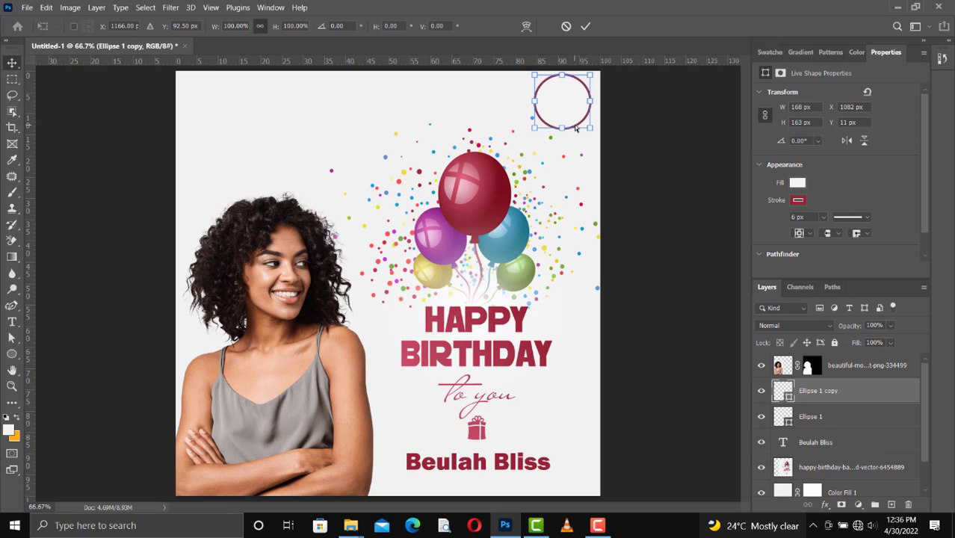
left_click_drag(589, 128, 580, 121)
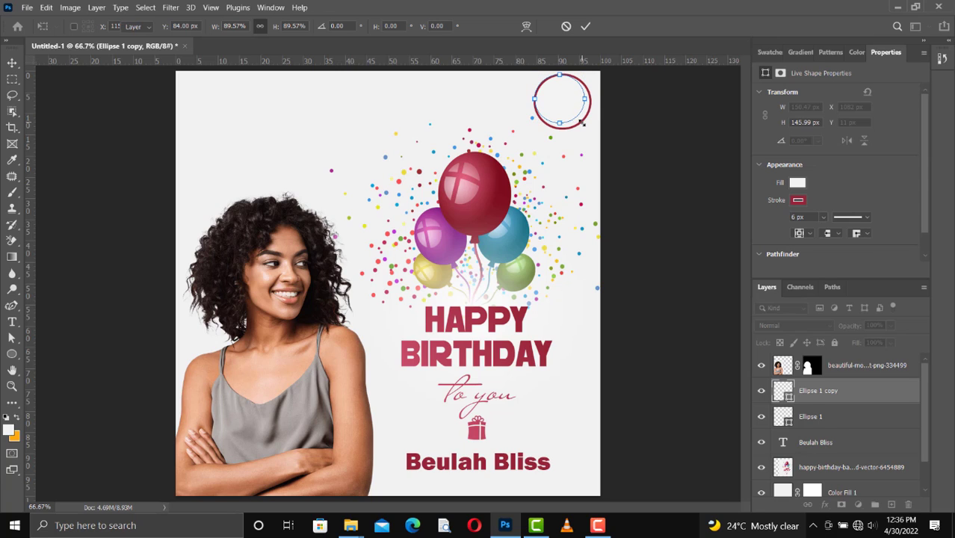
key("Return")
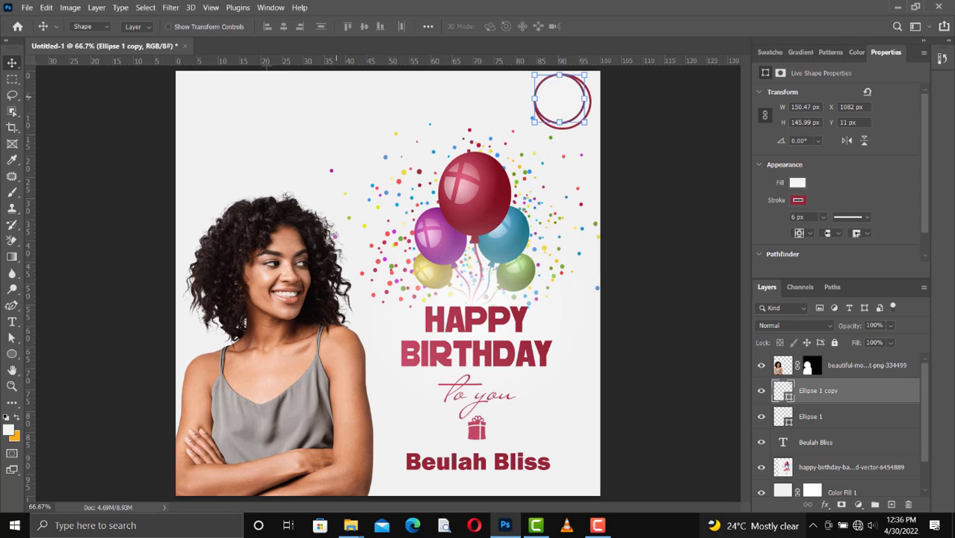
key("u")
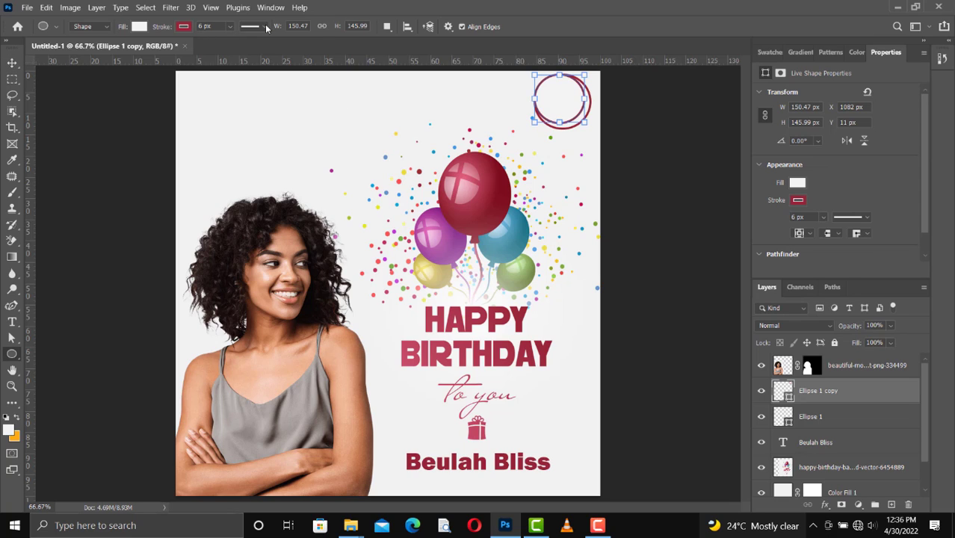
left_click(266, 28)
left_click(275, 104)
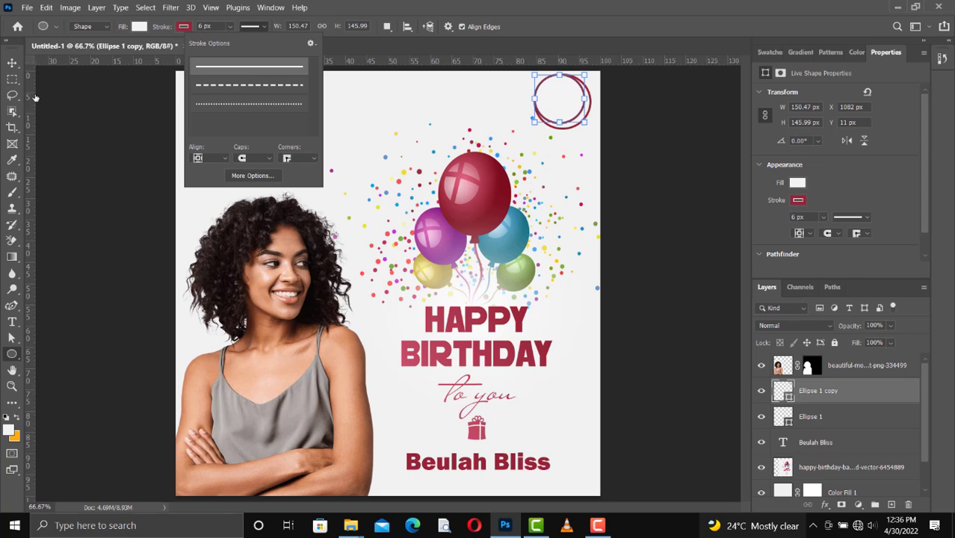
- Nudge the dotted ring into position inside the original circle
key("v")
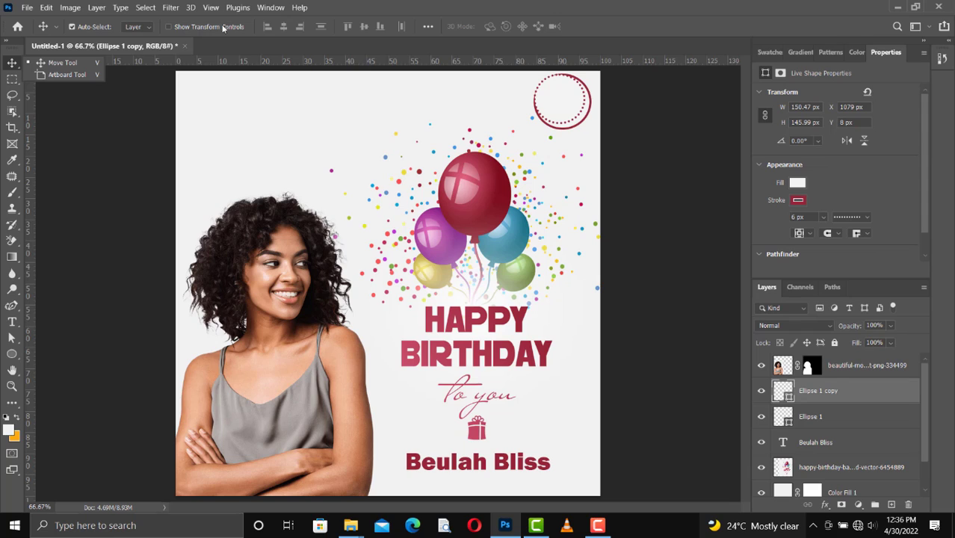
left_click(75, 64)
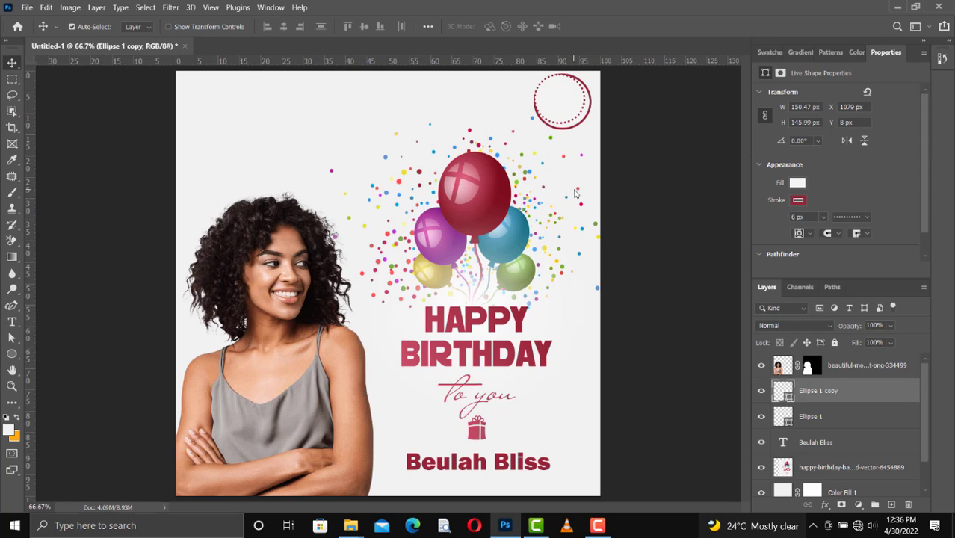
key("Right")
key("Right")
key("Right")
key("Down")
key("Down")
key("Down")
key("Down")
key("Down")
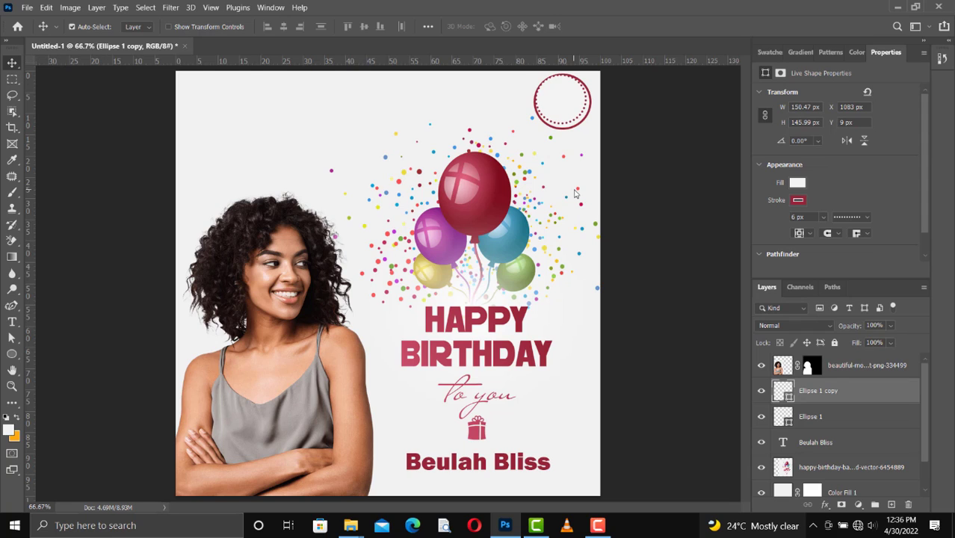
key("shift+Right")
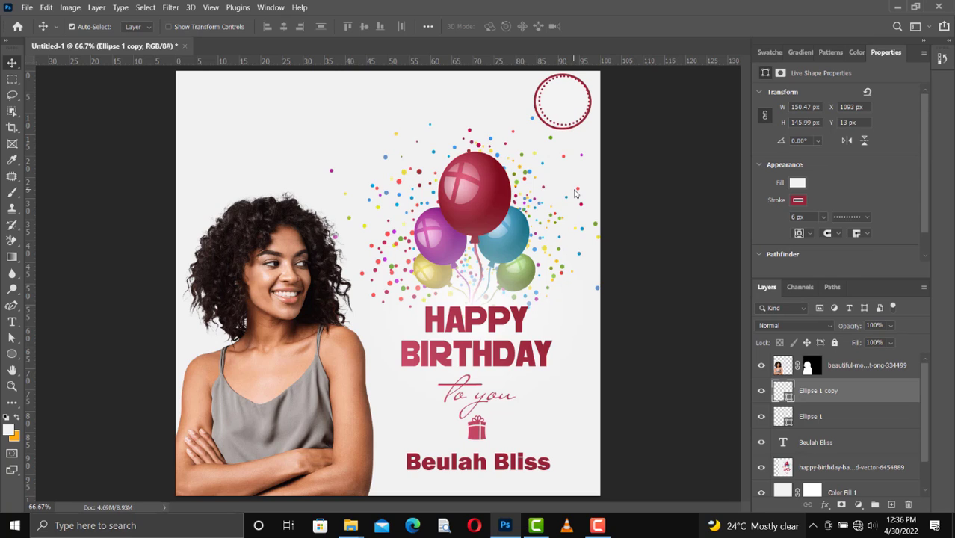
key("Left")
key("Left")
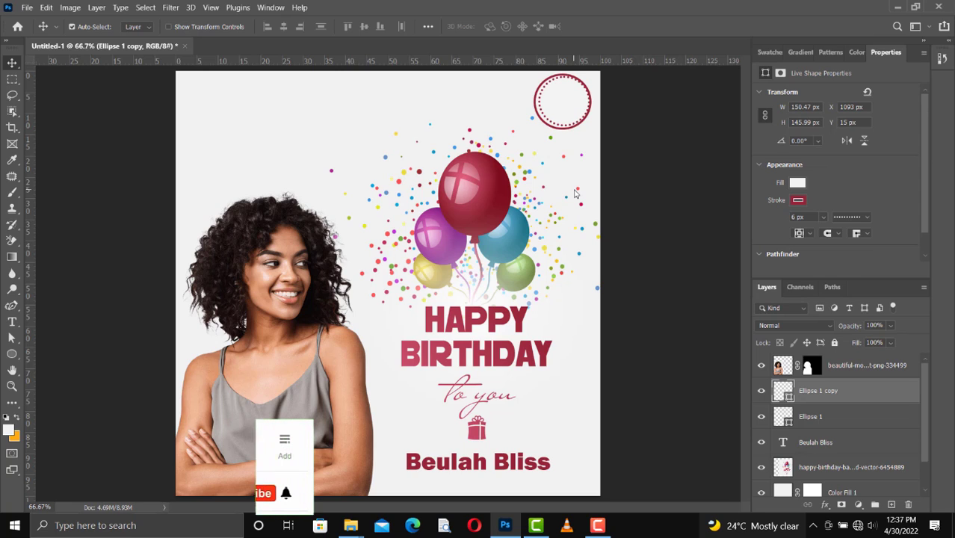
key("Down")
key("Down")
key("Down")
key("Left")
key("Left")
key("Left")
key("Left")
key("Left")
key("Left")
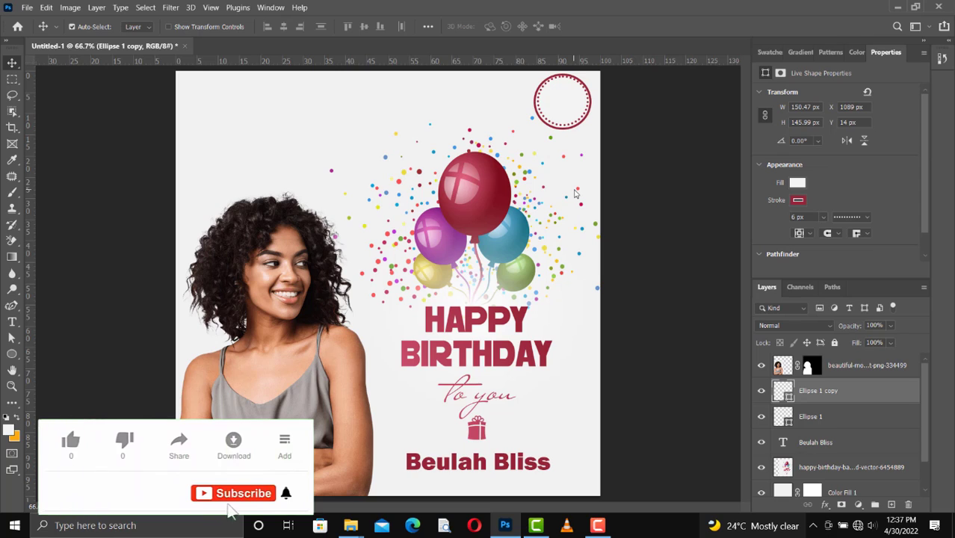
key("Up")
key("Up")
key("Right")
key("Right")
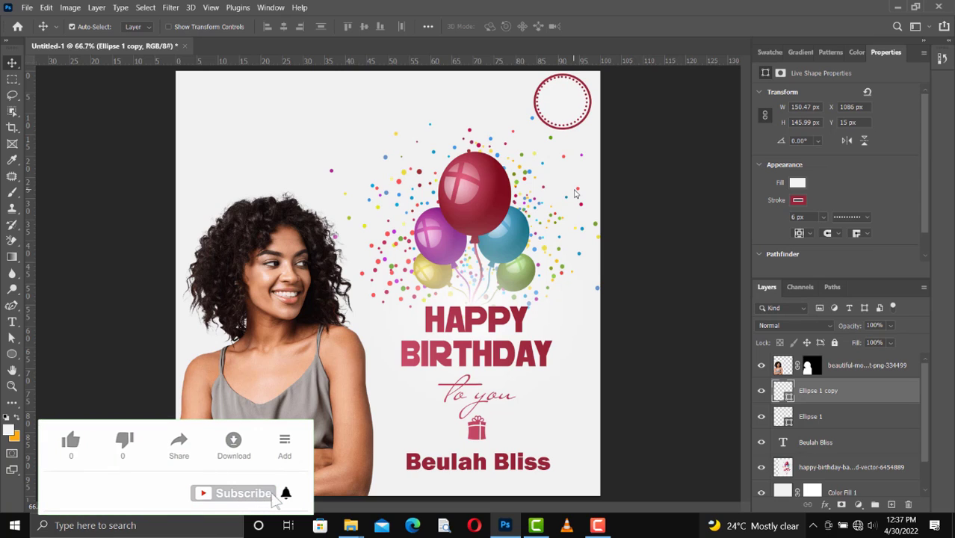
key("Down")
key("Down")
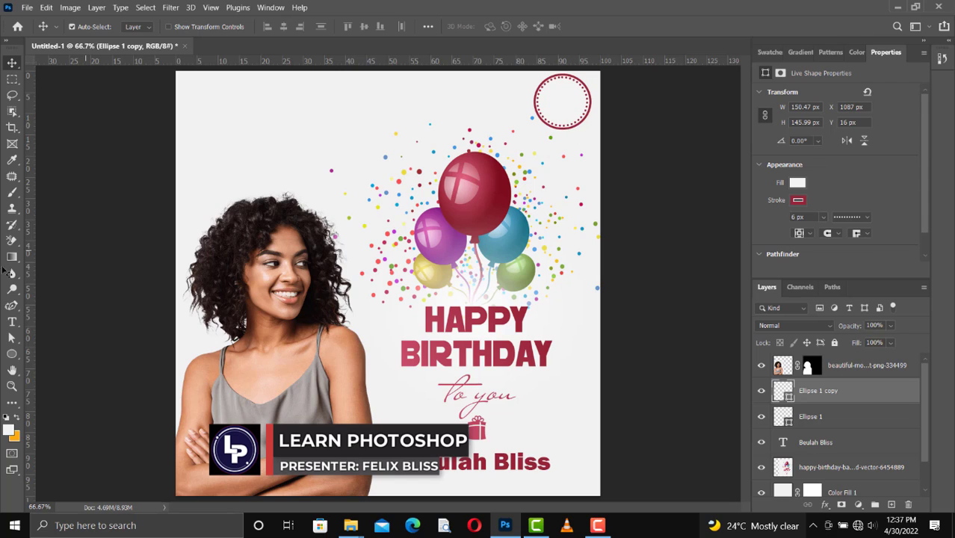
- Type '2nd' and 'may' on two lines in a new text box near the flyer top
left_click(12, 323)
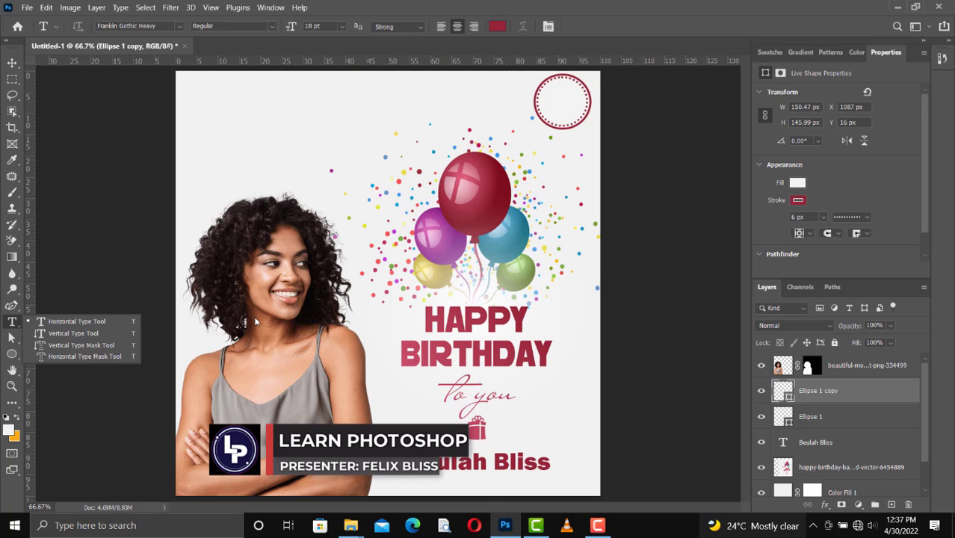
left_click(93, 321)
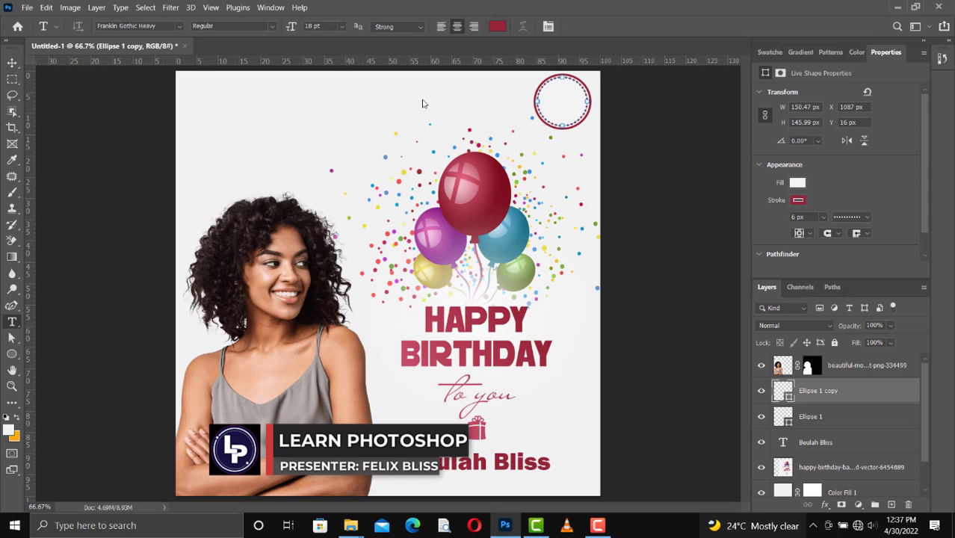
left_click(359, 111)
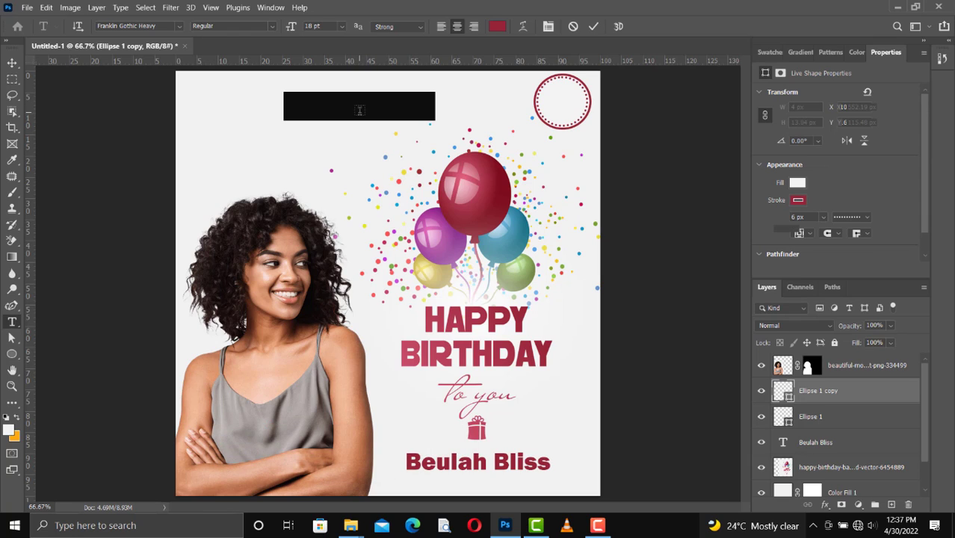
key("BackSpace")
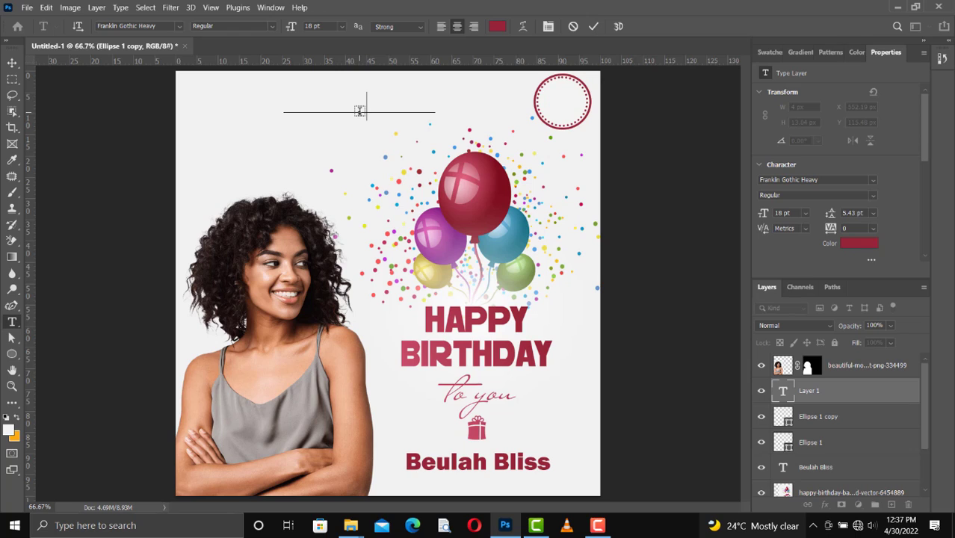
type("2")
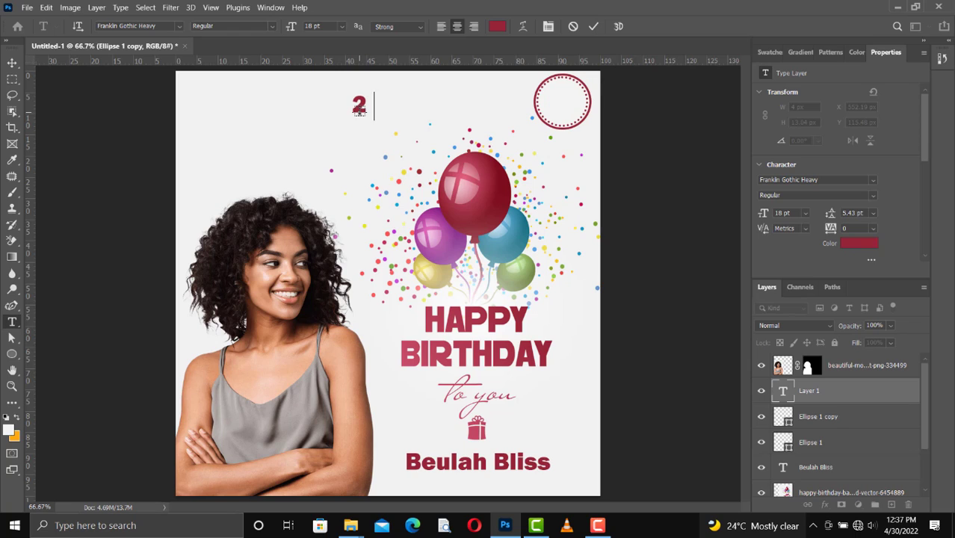
type(" nd")
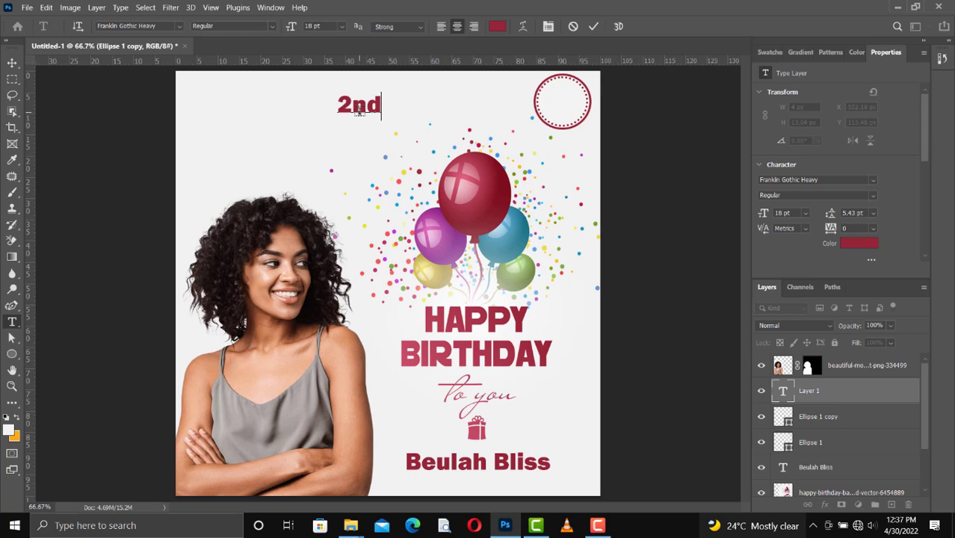
key("Return")
type("may")
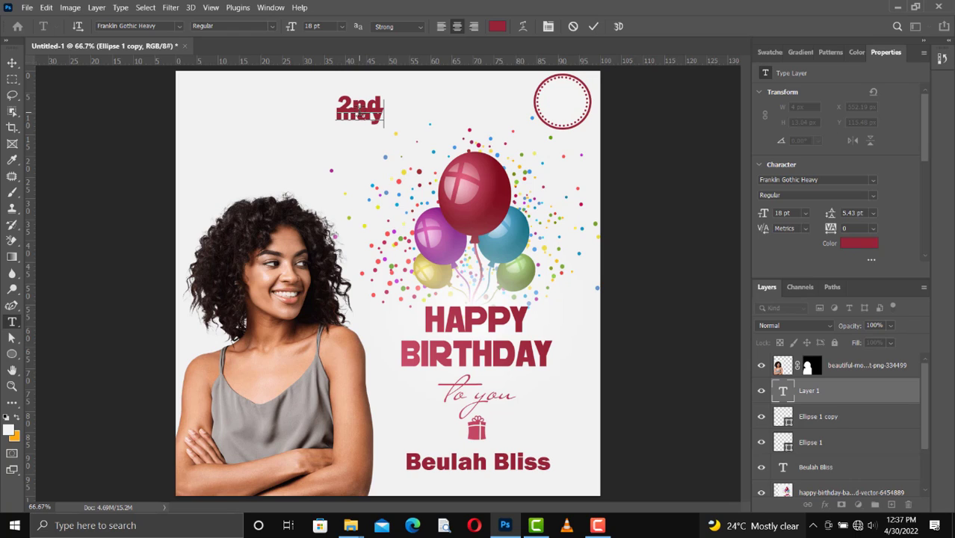
- Set the text's leading to Auto, capitalise it to 'May', and commit
key("ctrl+a")
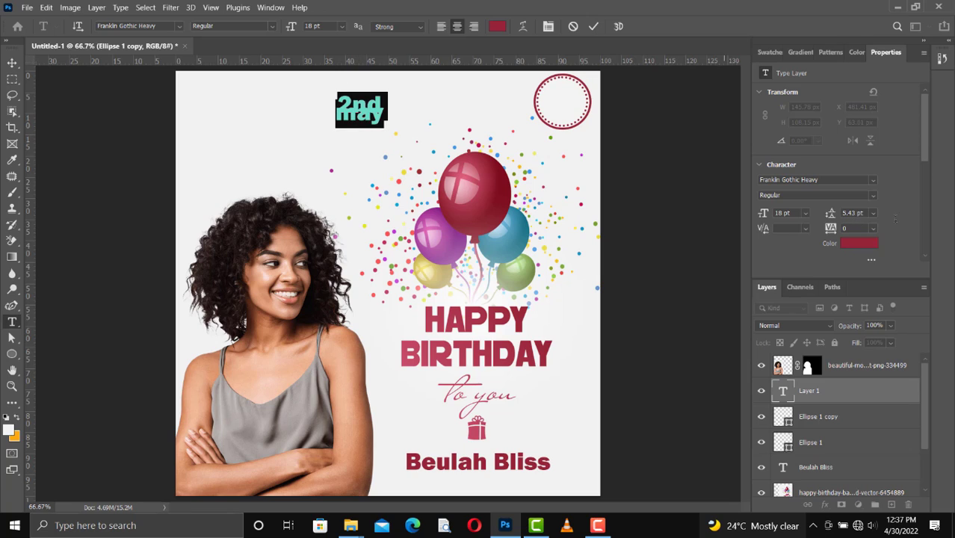
left_click(873, 214)
left_click(858, 224)
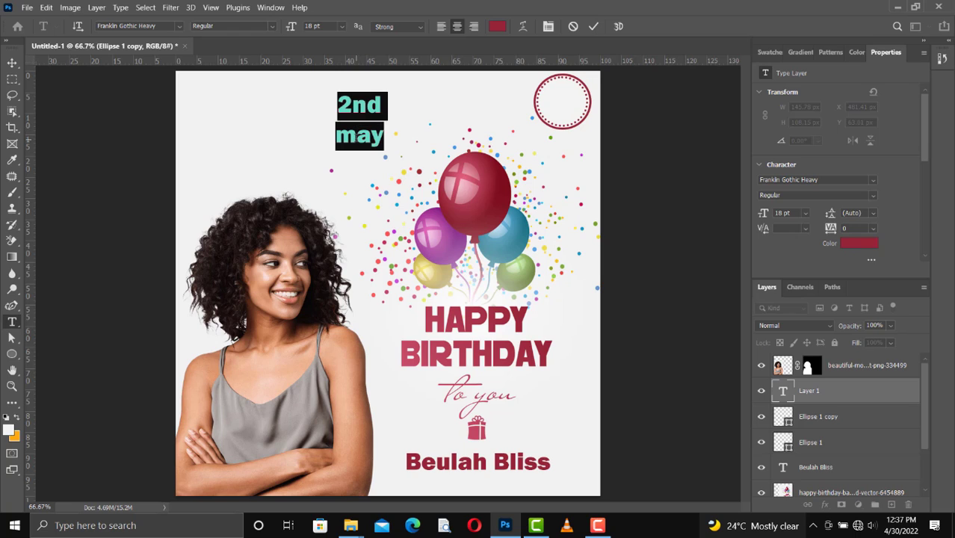
left_click(346, 136)
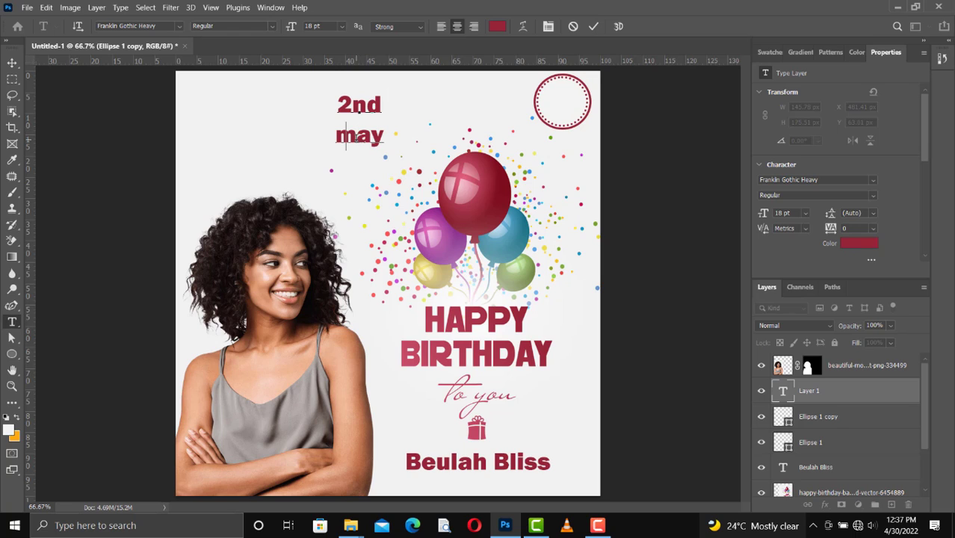
key("BackSpace")
type("M")
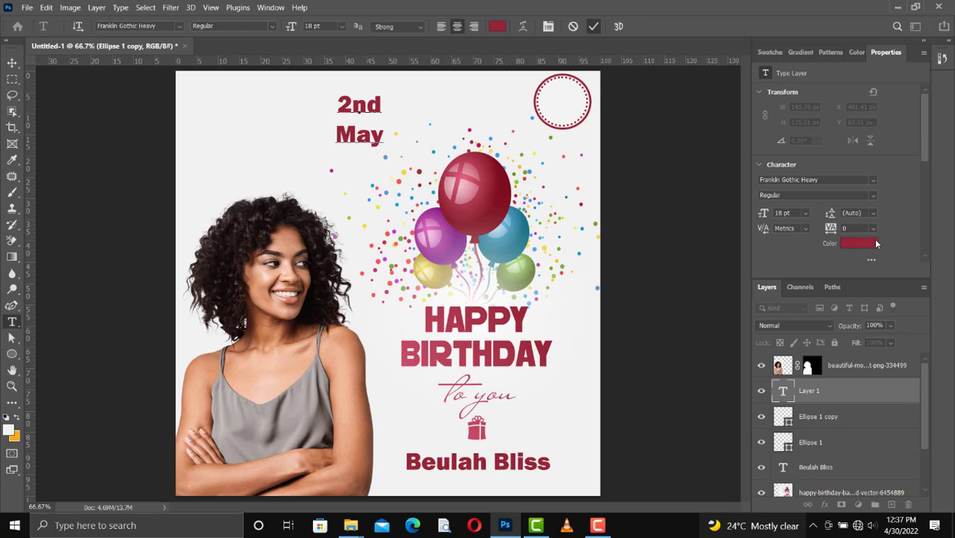
left_click(386, 97)
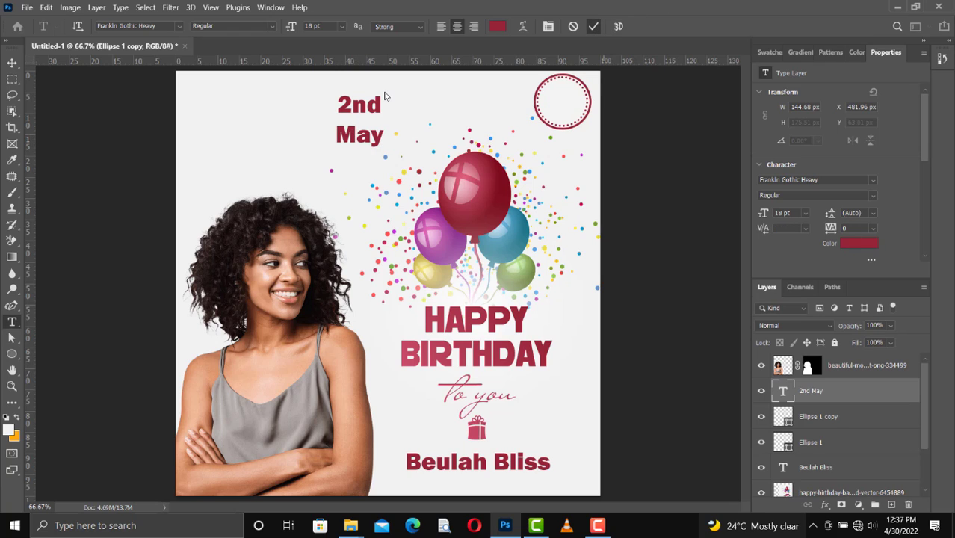
- Scale the 2nd May text down to 11.33 pt and move it inside the dotted ring
key("ctrl+t")
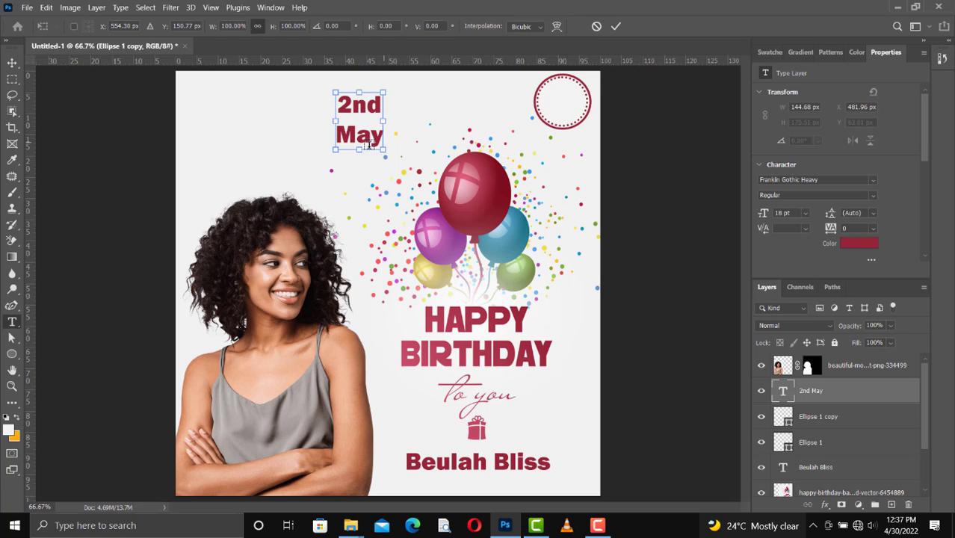
left_click_drag(381, 153, 368, 129)
key("Return")
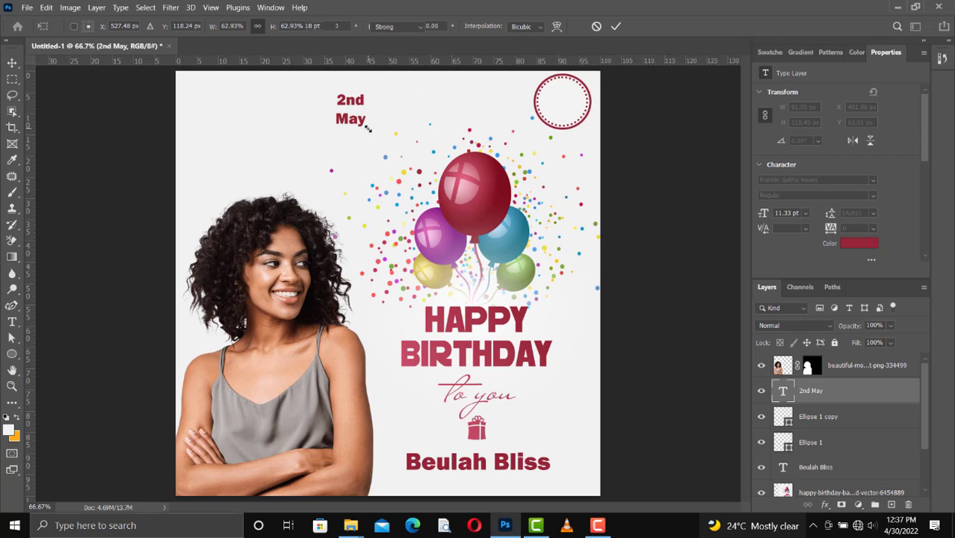
key("v")
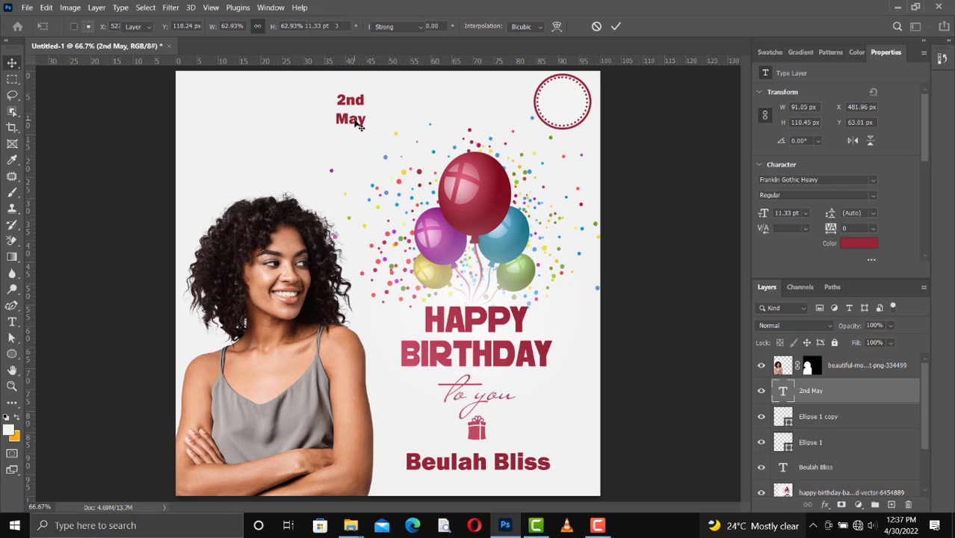
left_click_drag(354, 120, 470, 127)
left_click_drag(593, 111, 566, 112)
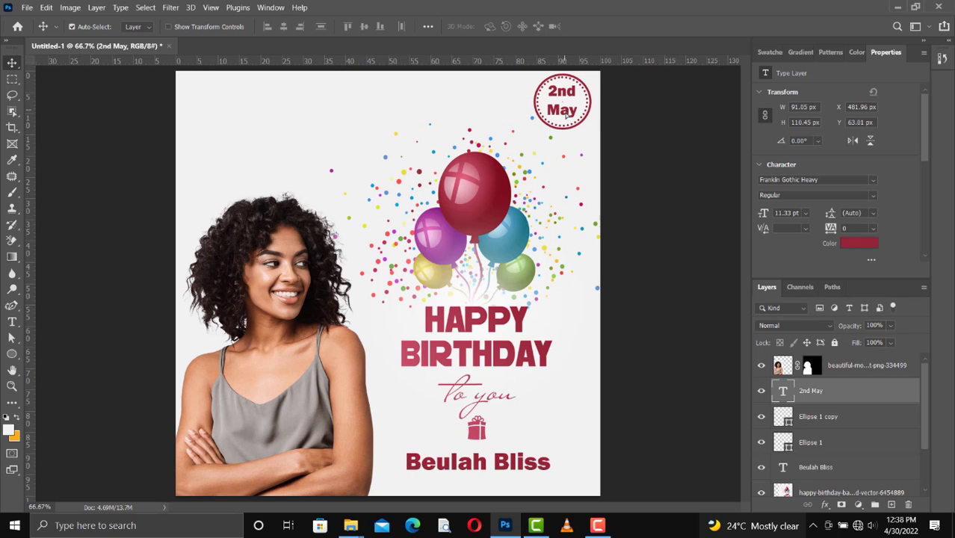
- Set the 2nd May leading to 8 pt and nudge it to Y 52.01 px in the ring
key("Down")
key("Down")
key("Down")
key("Down")
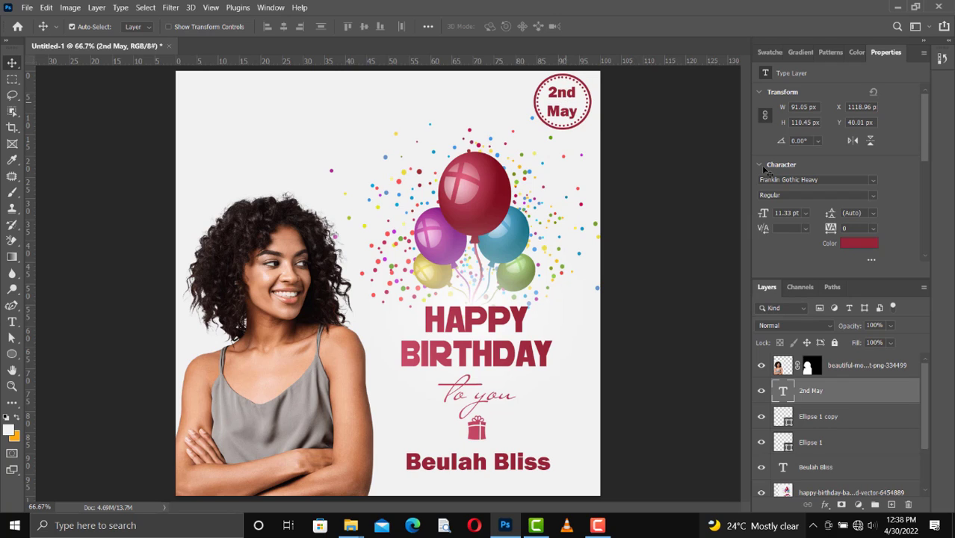
left_click(874, 216)
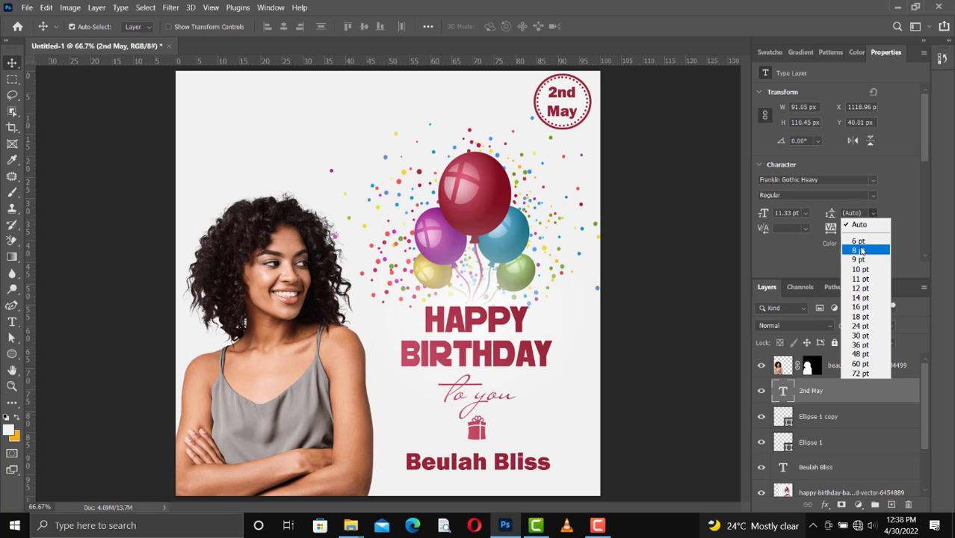
left_click(857, 236)
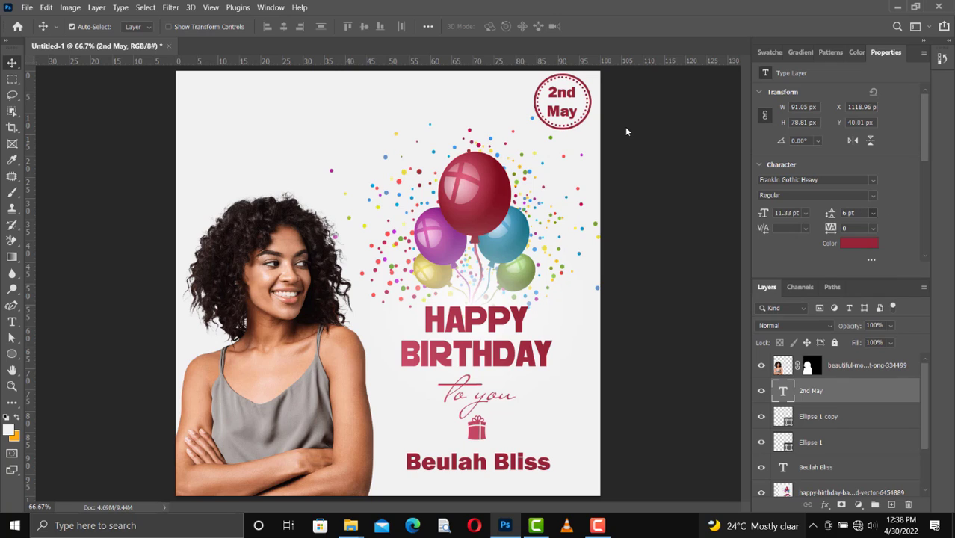
left_click(874, 214)
left_click(861, 251)
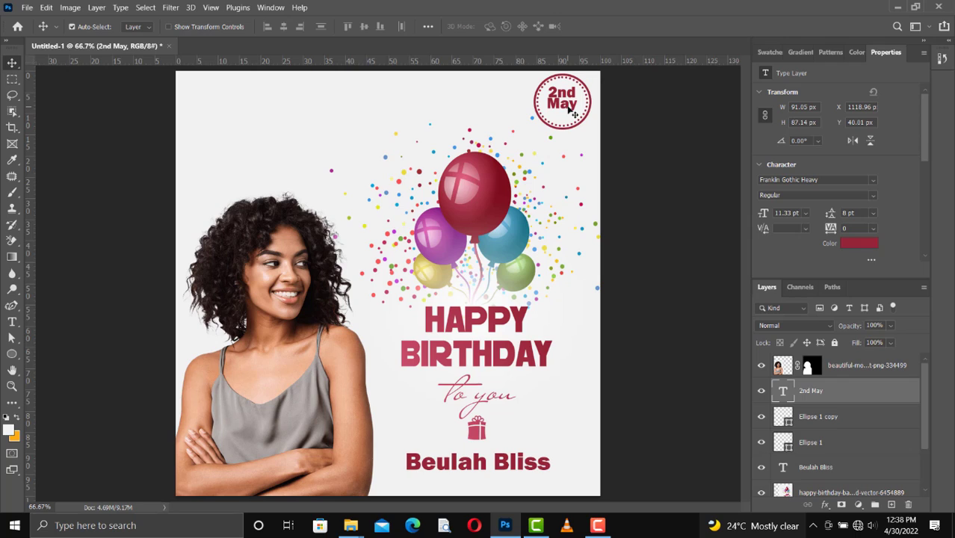
key("shift+Down")
key("shift+Down")
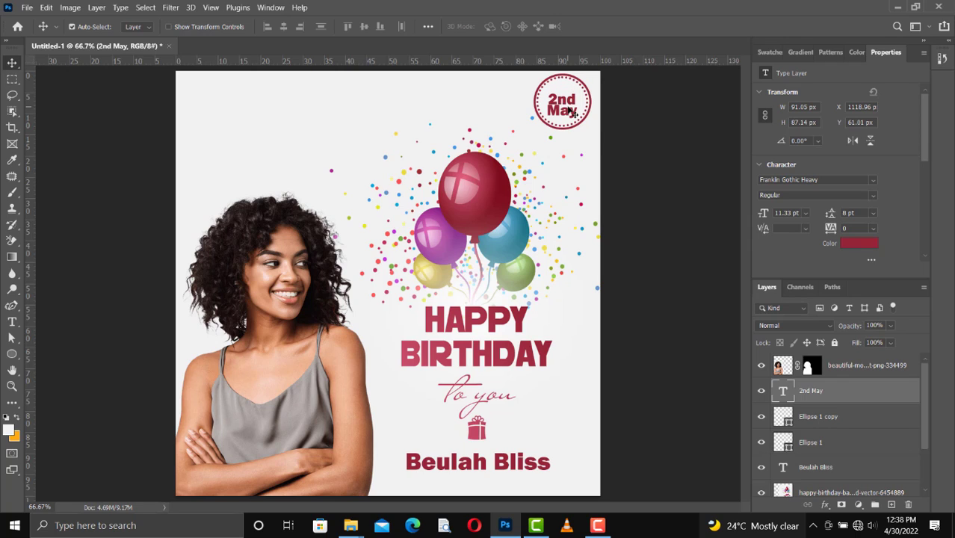
key("Up")
key("Up")
key("Up")
key("Up")
key("Up")
key("Up")
key("Up")
key("Up")
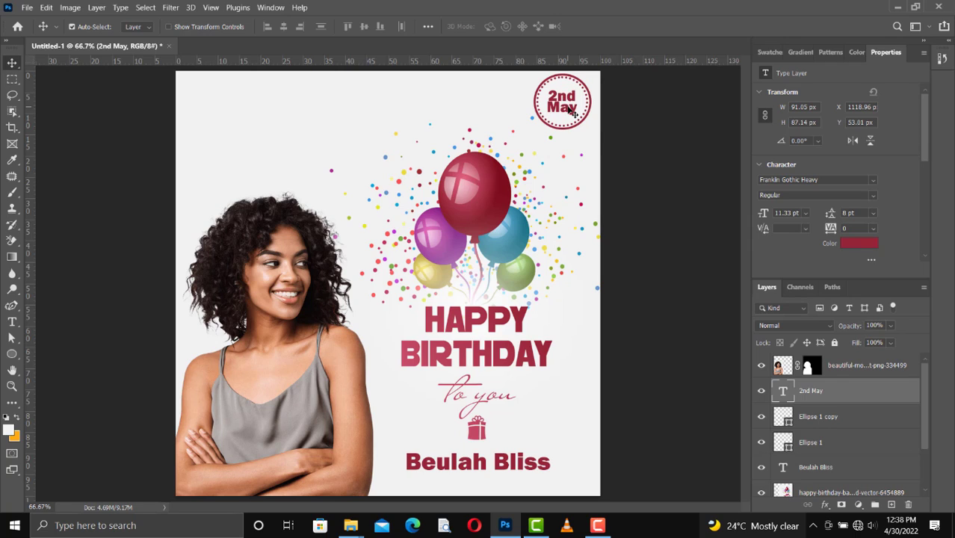
key("Up")
- Replace 'nd' and 'ay' with capitals so the date reads 2ND MAY
key("t")
double_click(574, 105)
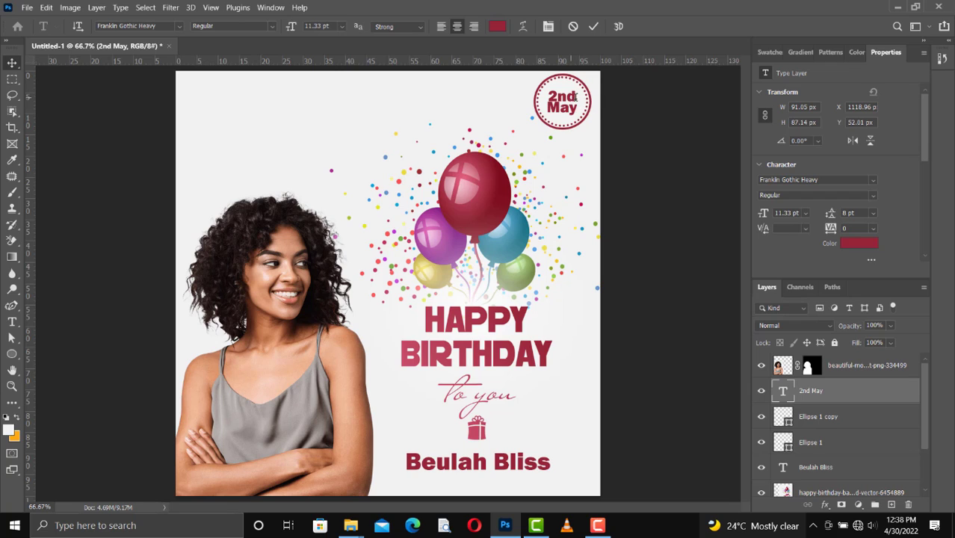
left_click(576, 97)
left_click_drag(575, 97, 561, 98)
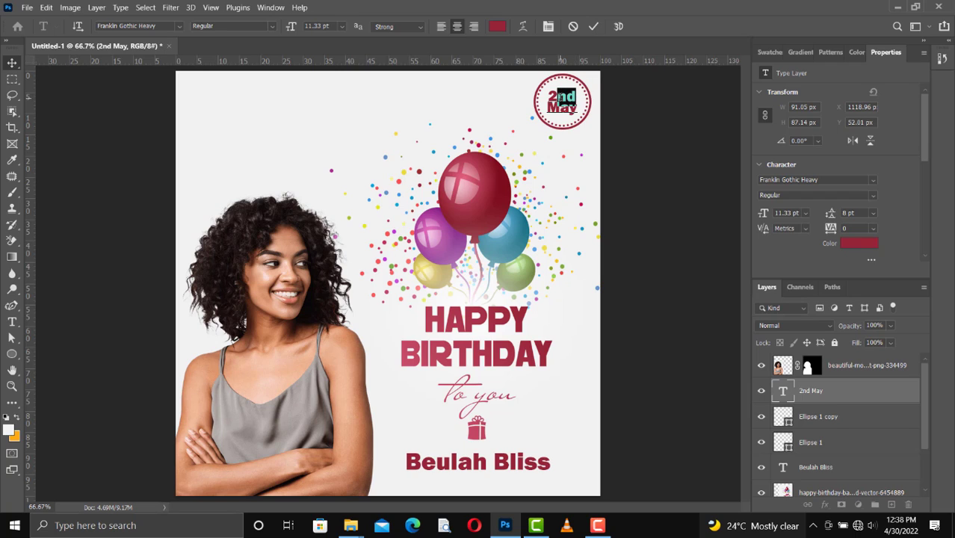
left_click(577, 97)
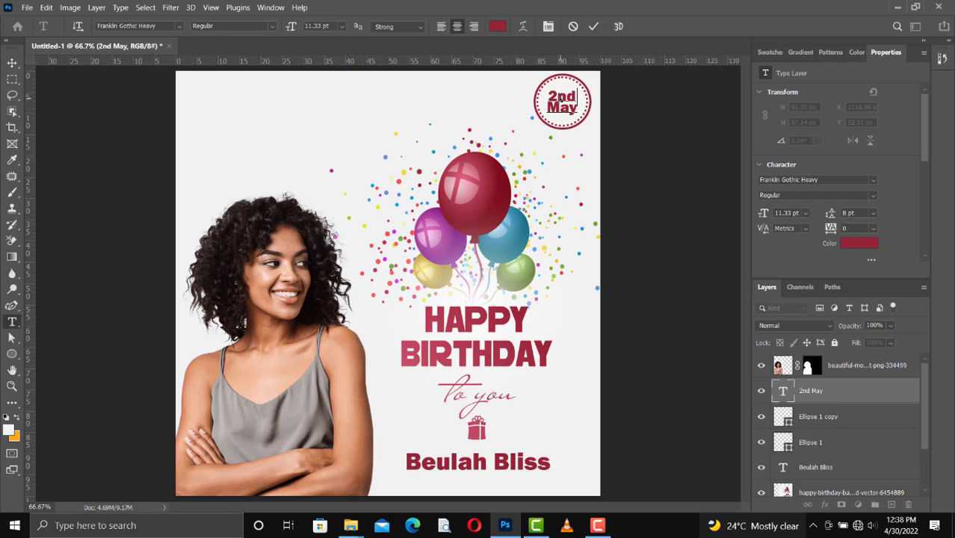
key("BackSpace")
key("BackSpace")
type("ND")
left_click_drag(577, 111, 562, 110)
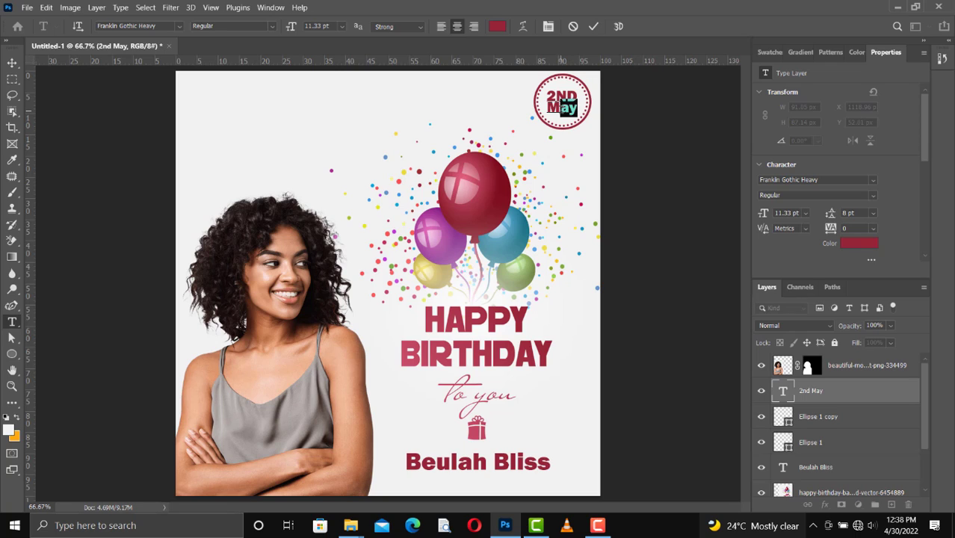
left_click(562, 110)
key("Delete")
key("Delete")
type("AY")
left_click(667, 229)
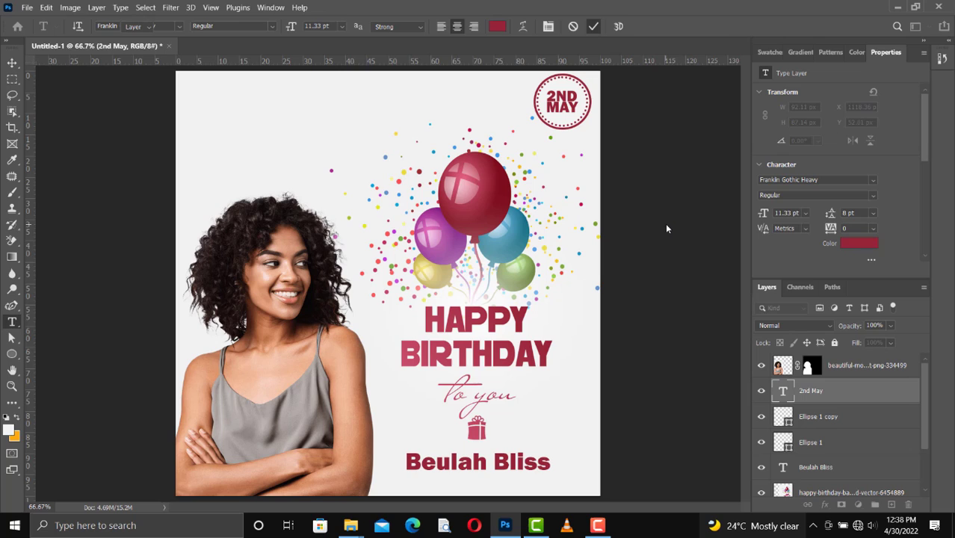
- Set the 2ND MAY leading to 9 pt and nudge it slightly right and up to Y 51.01 px
key("v")
left_click(873, 214)
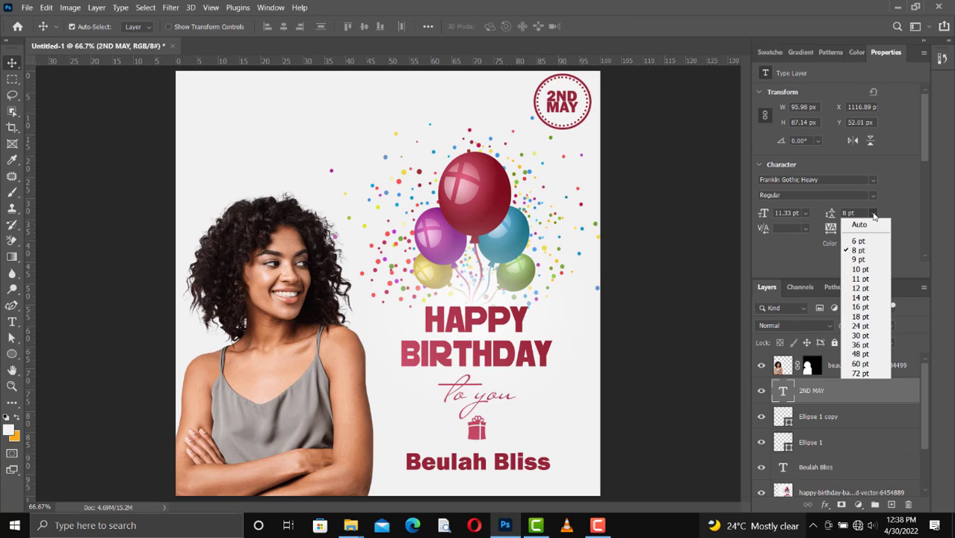
left_click(859, 259)
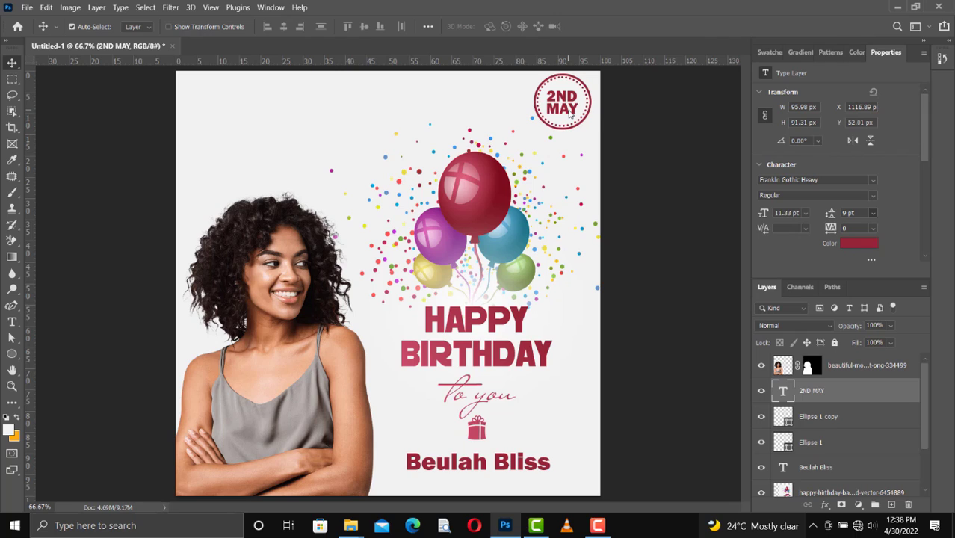
key("Right")
key("Right")
key("Right")
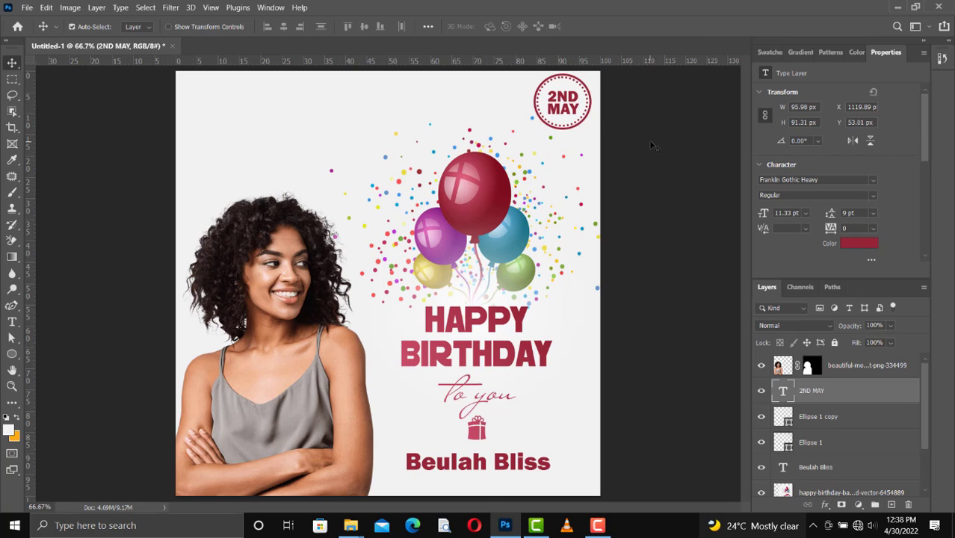
key("Up")
key("Up")
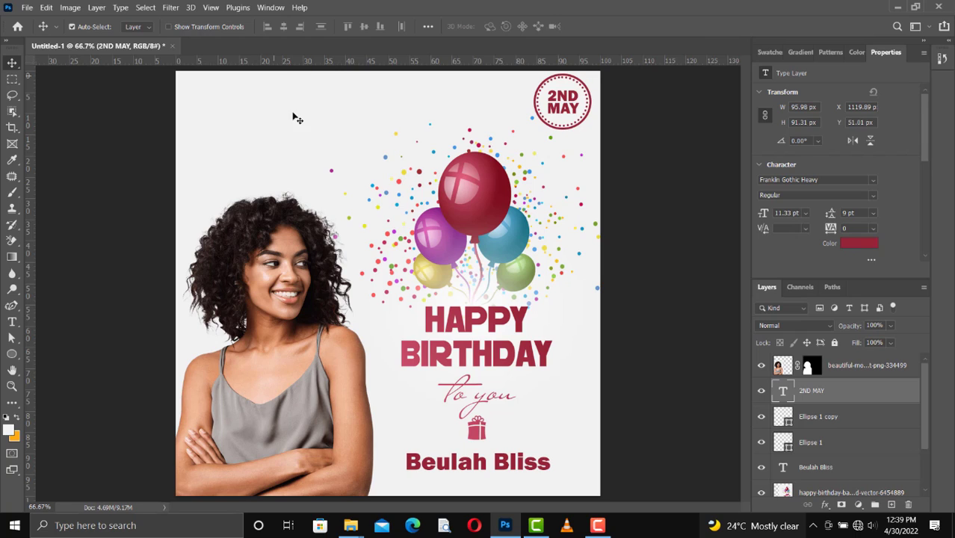
left_click(281, 271)
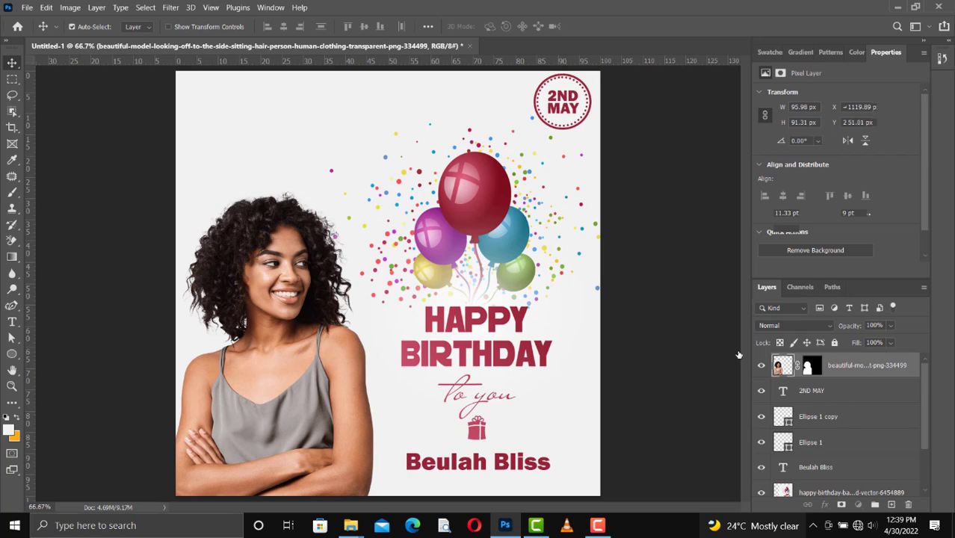
left_click(853, 393)
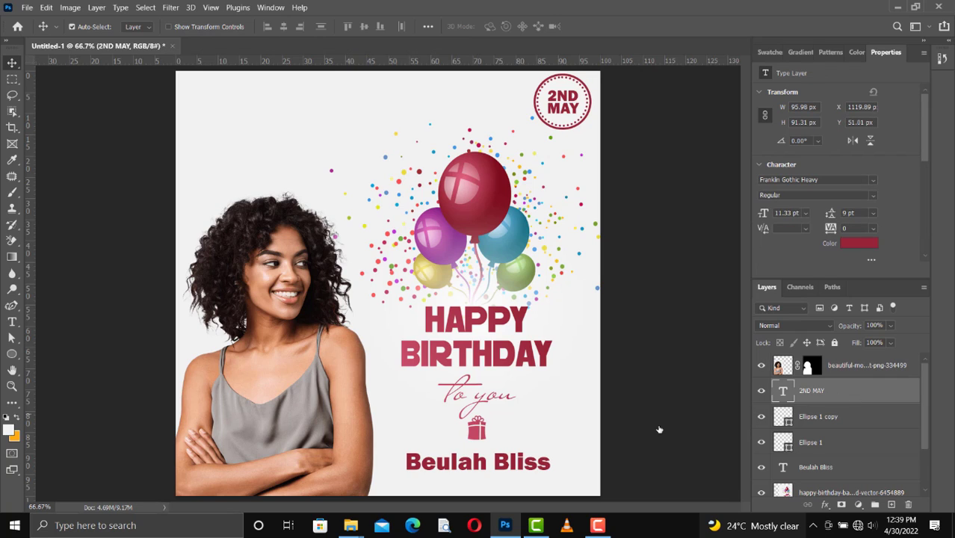
- Draw a tall 210 × 1287 px rectangle from the top edge filled with maroon
left_click(13, 355)
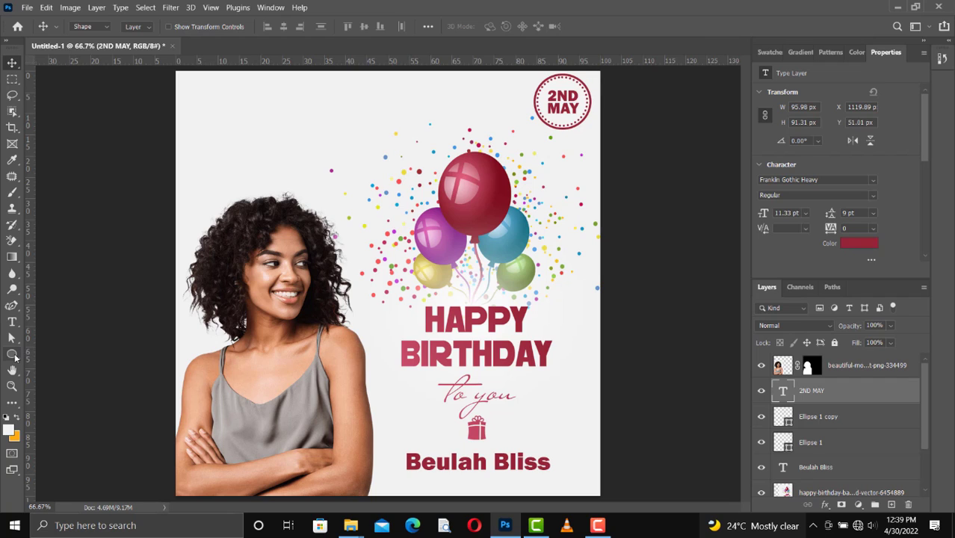
left_click(52, 355)
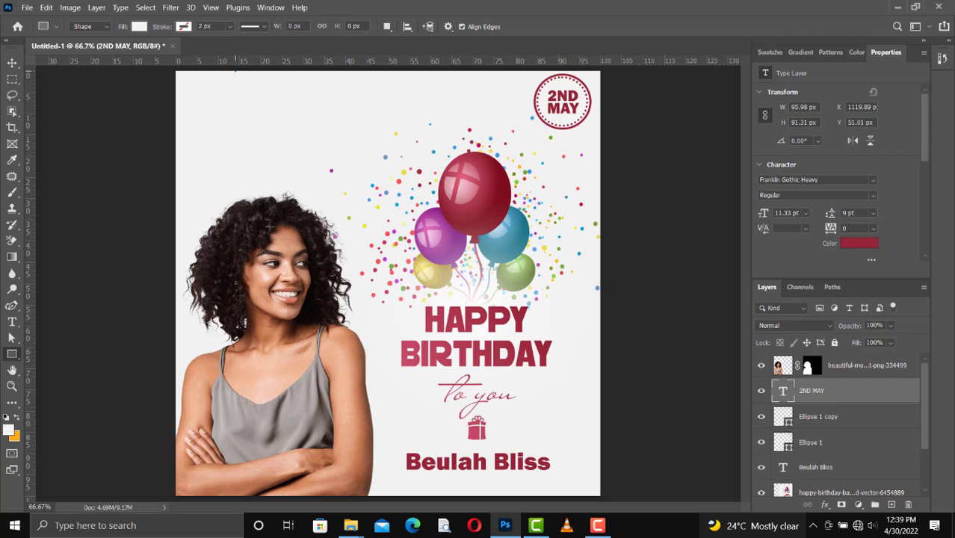
left_click_drag(235, 71, 304, 497)
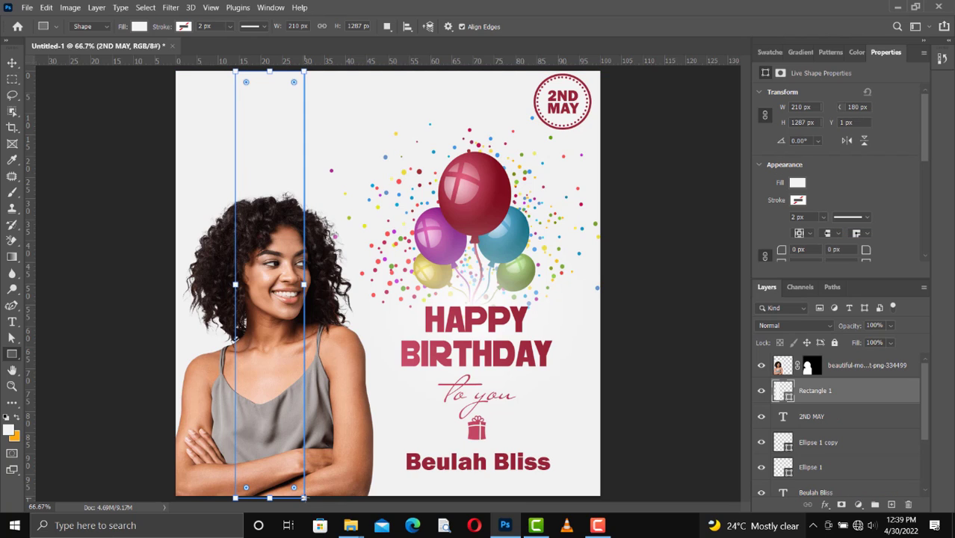
left_click(139, 26)
left_click(61, 92)
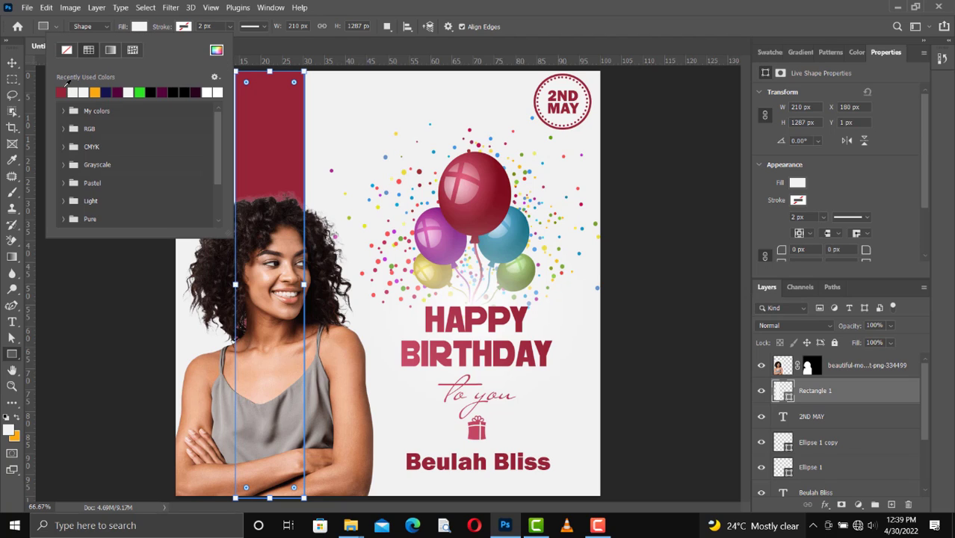
left_click(11, 63)
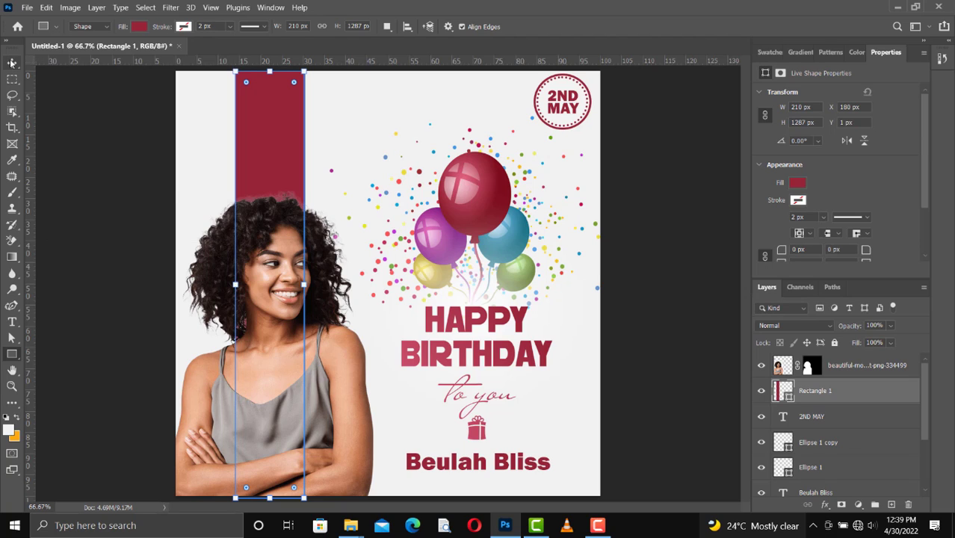
- Shift the maroon bar right so it sits behind the woman's head
left_click(12, 63)
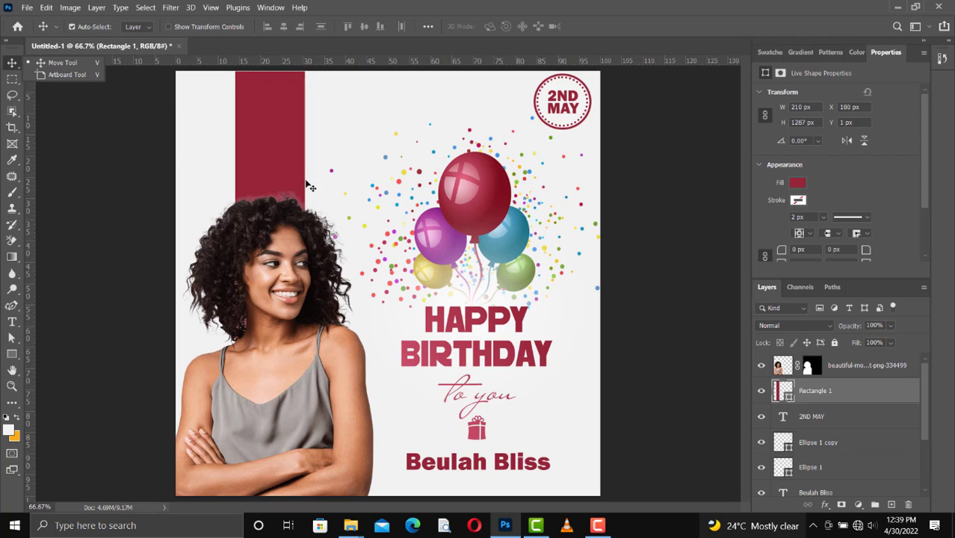
left_click(368, 180)
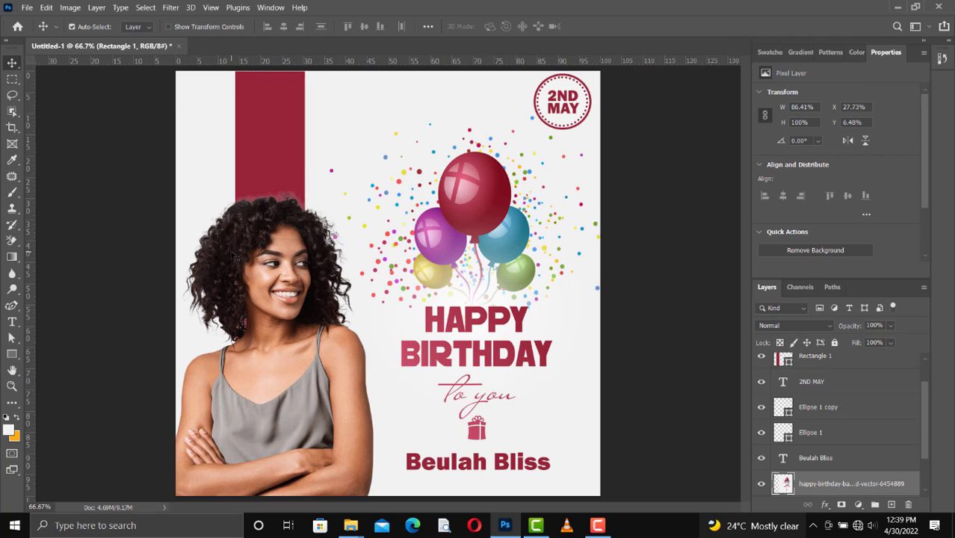
left_click(285, 98)
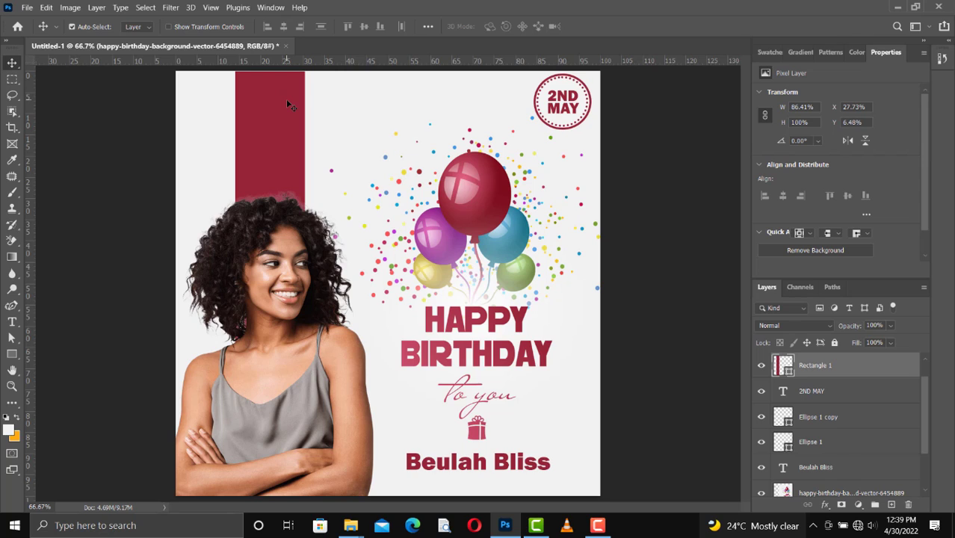
mouse_move(285, 99)
left_mouse_down()
mouse_move(229, 110)
mouse_move(220, 102)
mouse_move(299, 98)
left_mouse_up()
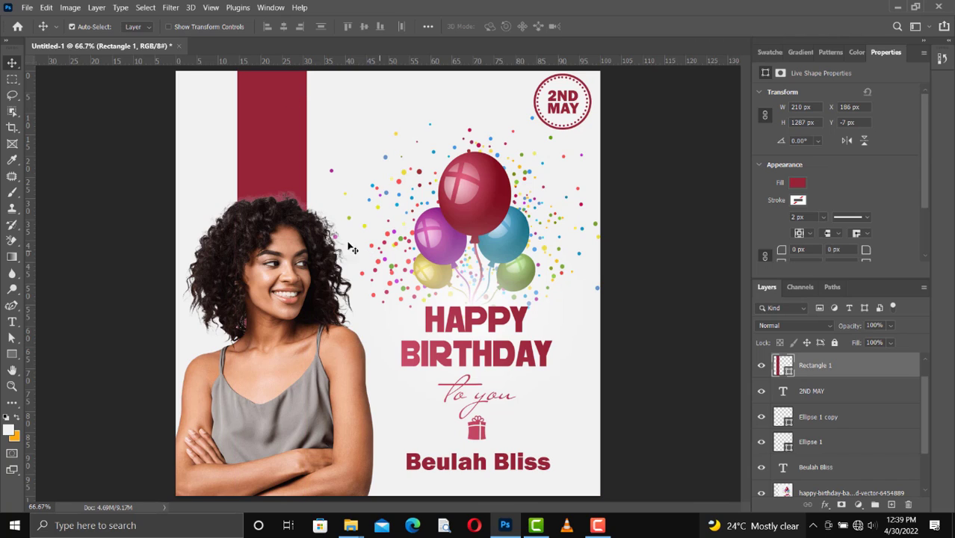
left_click(306, 237)
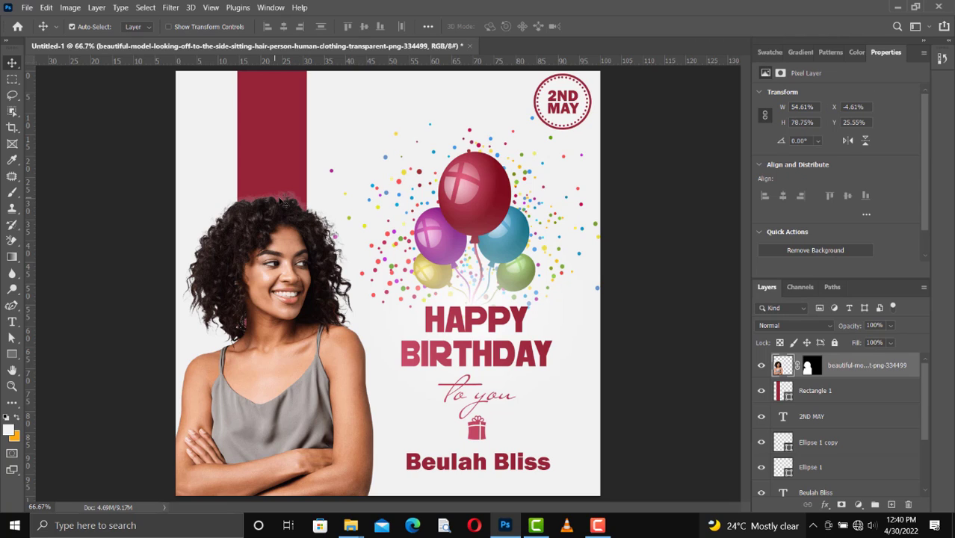
- Choose the freehand Lasso Tool and zoom in on the hair above her head
key("m")
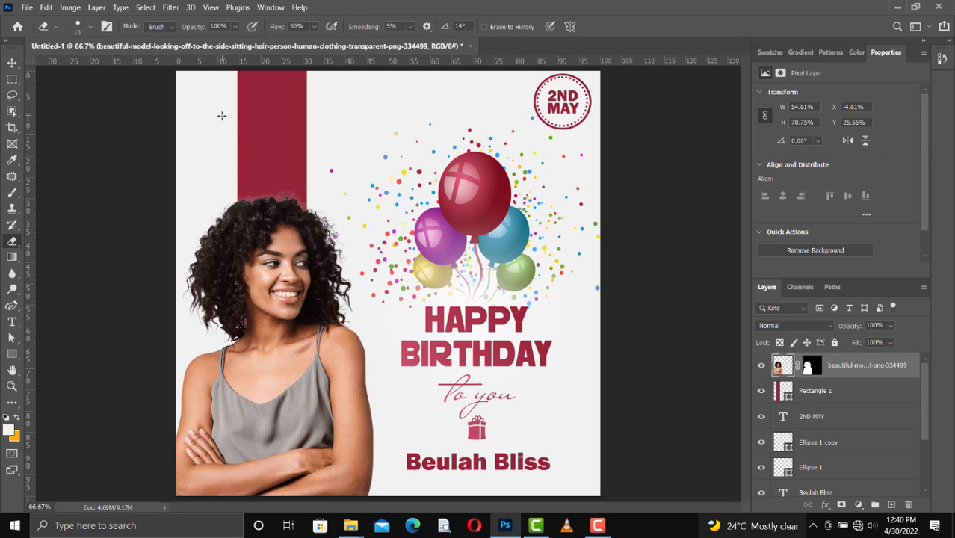
key("l")
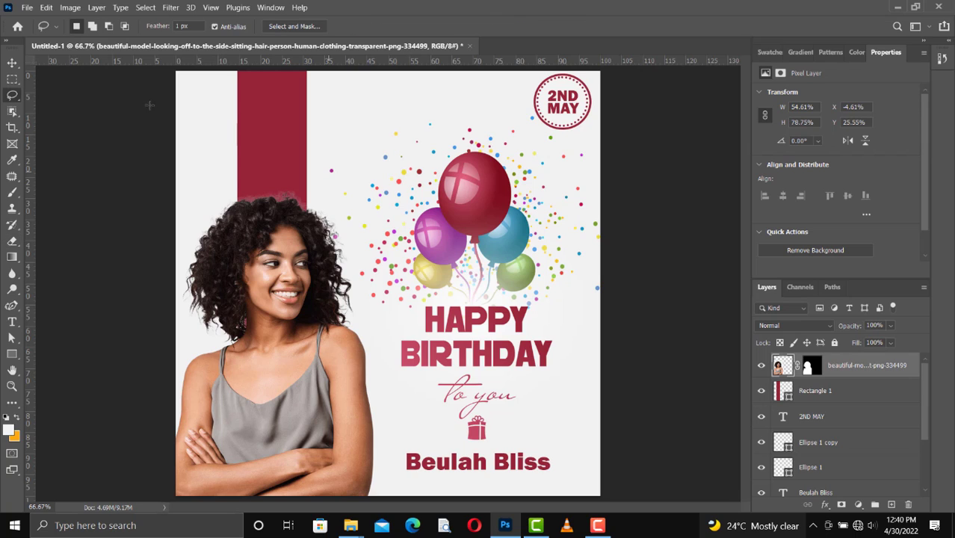
right_click(16, 97)
left_click(60, 94)
scroll(276, 232, "up", 1)
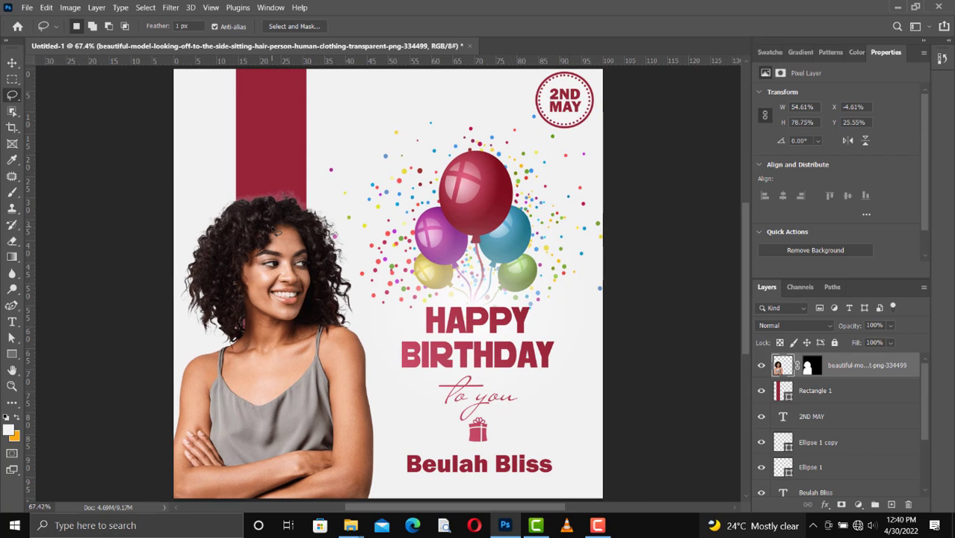
scroll(277, 232, "up", 2)
scroll(276, 232, "up", 1)
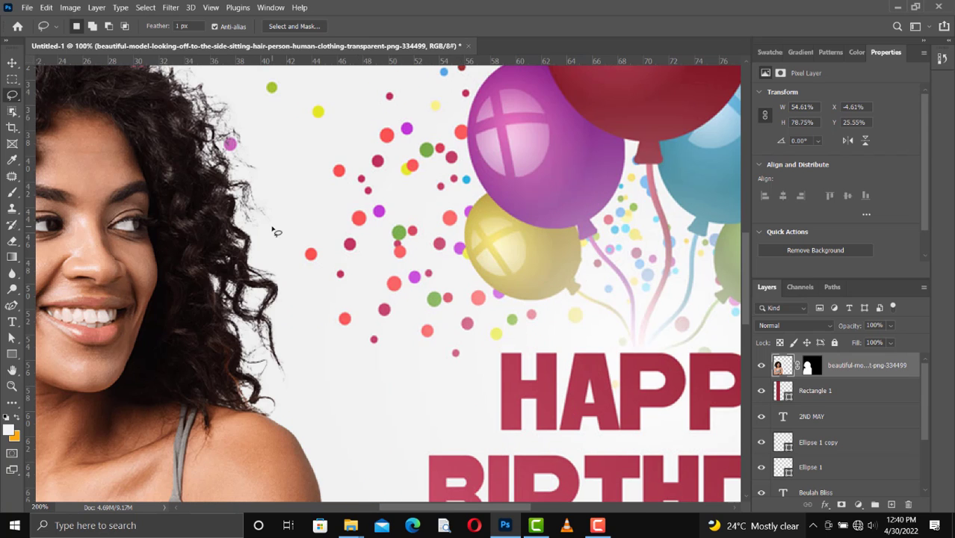
scroll(275, 231, "up", 2)
scroll(275, 231, "up", 3)
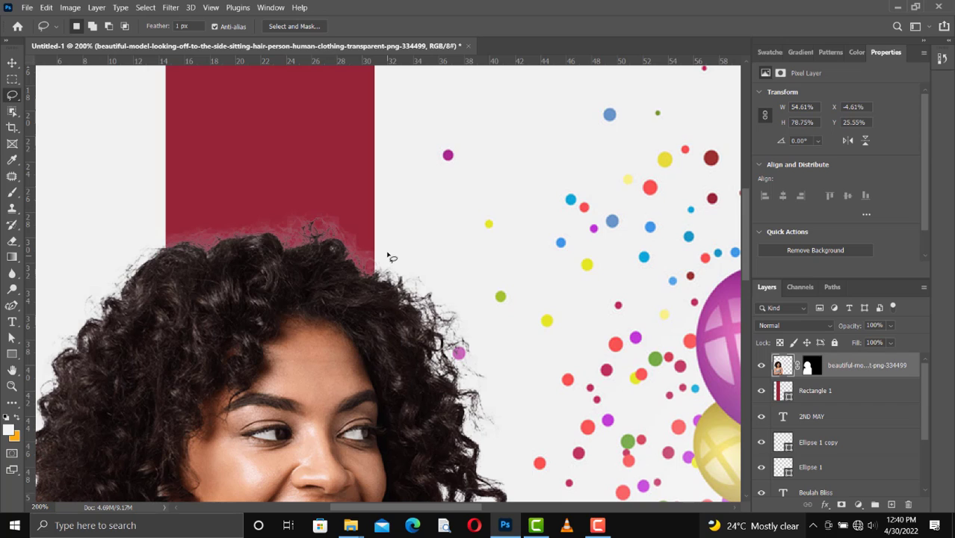
- Lasso and delete the hazy hair fringe over the maroon bar, then deselect and fit to screen
mouse_move(387, 254)
left_mouse_down()
mouse_move(366, 279)
mouse_move(337, 243)
mouse_move(288, 253)
mouse_move(271, 235)
mouse_move(212, 250)
mouse_move(168, 253)
mouse_move(144, 243)
left_mouse_up()
left_click_drag(438, 185, 441, 188)
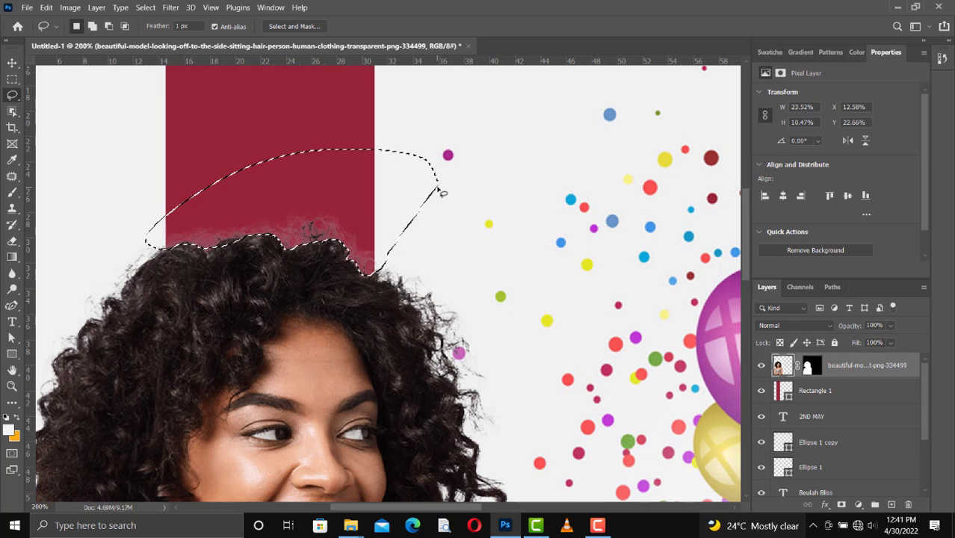
key("Delete")
key("ctrl+d")
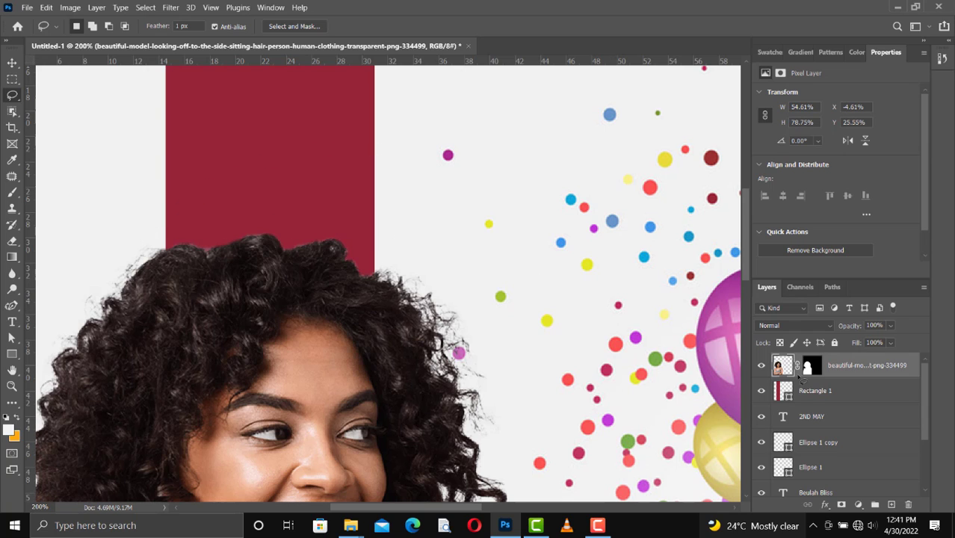
key("ctrl+0")
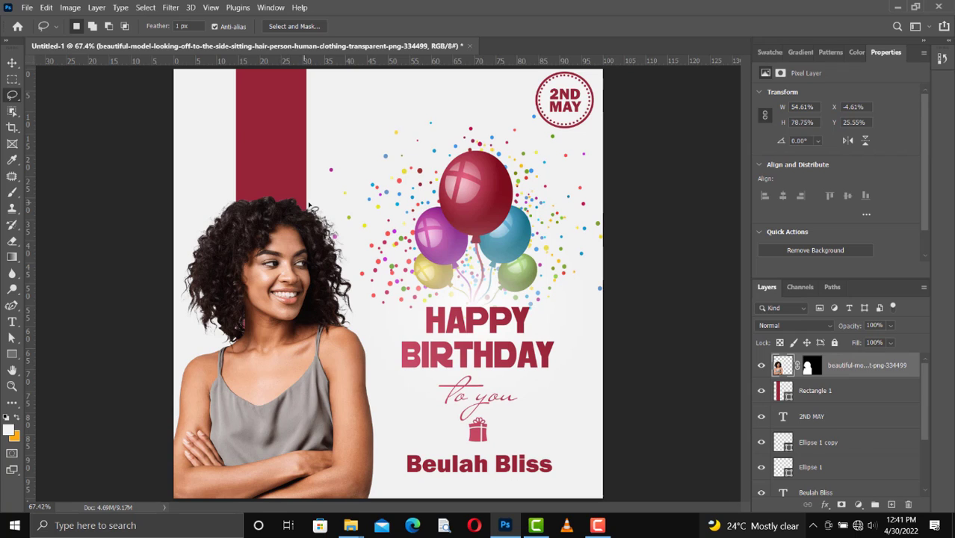
key("v")
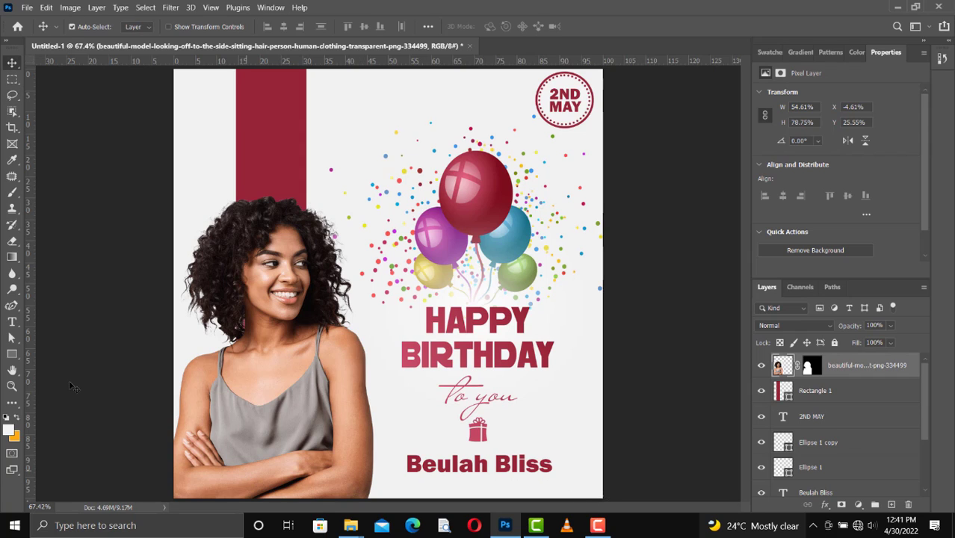
- Draw a thin rectangle along the flyer's bottom edge filled maroon, then select the balloon background layer
left_click_drag(7, 359, 69, 358)
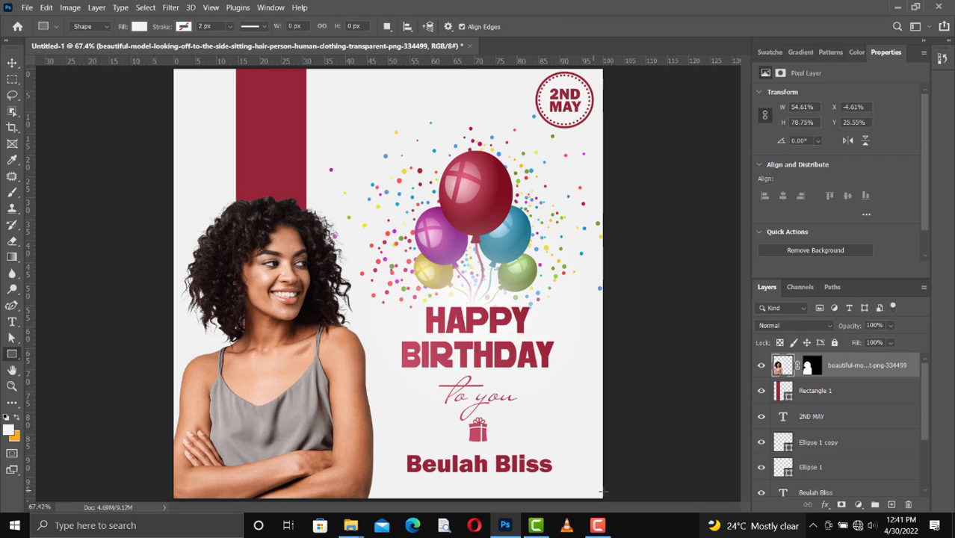
left_click_drag(605, 492, 162, 513)
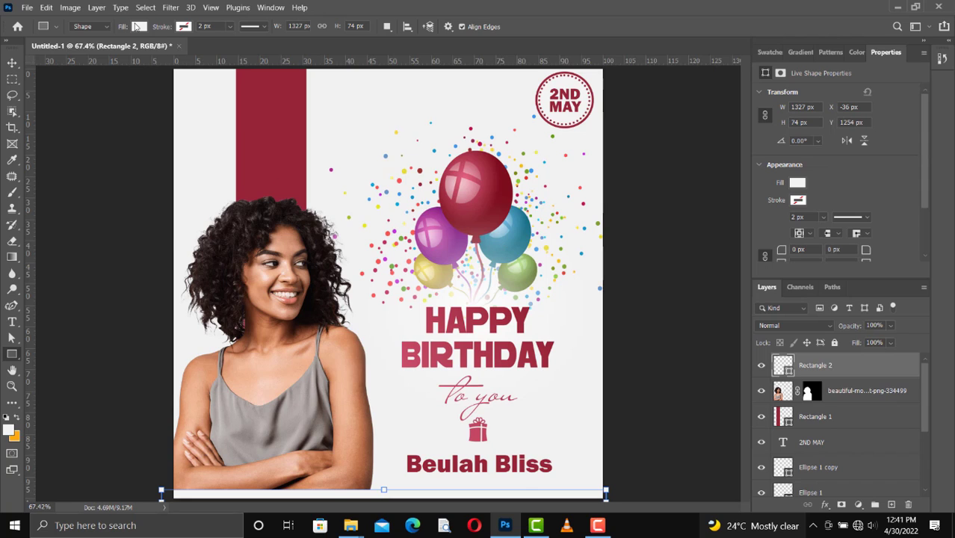
left_click(139, 27)
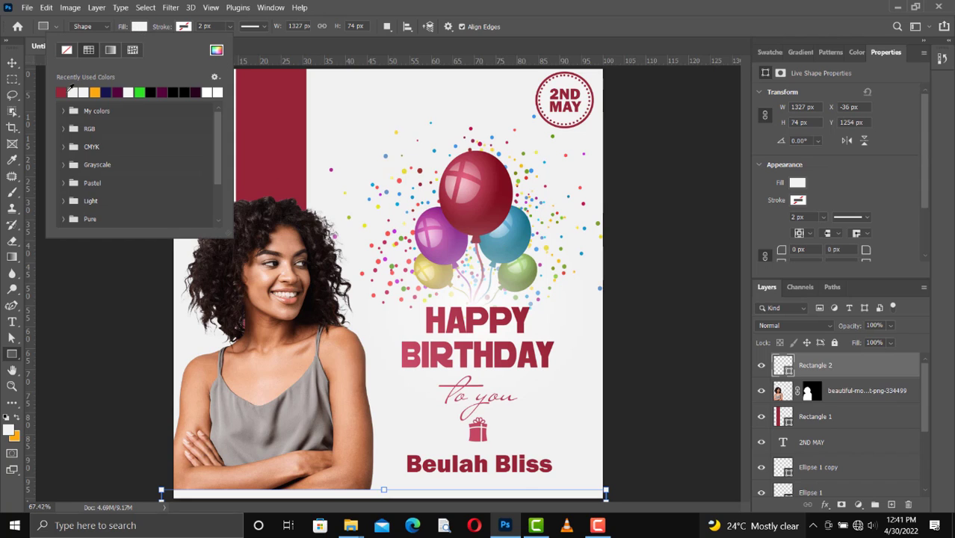
left_click(65, 90)
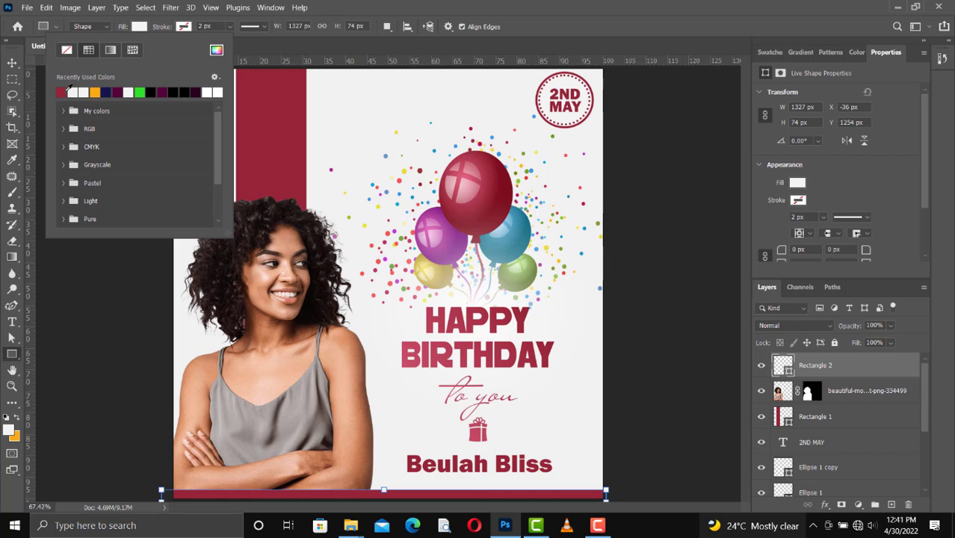
key("Return")
left_click(12, 62)
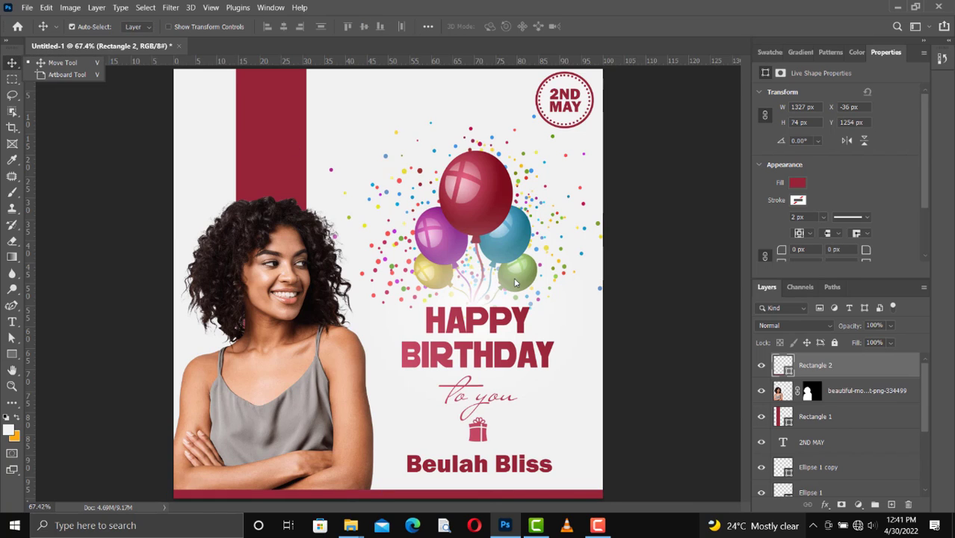
left_click(581, 348)
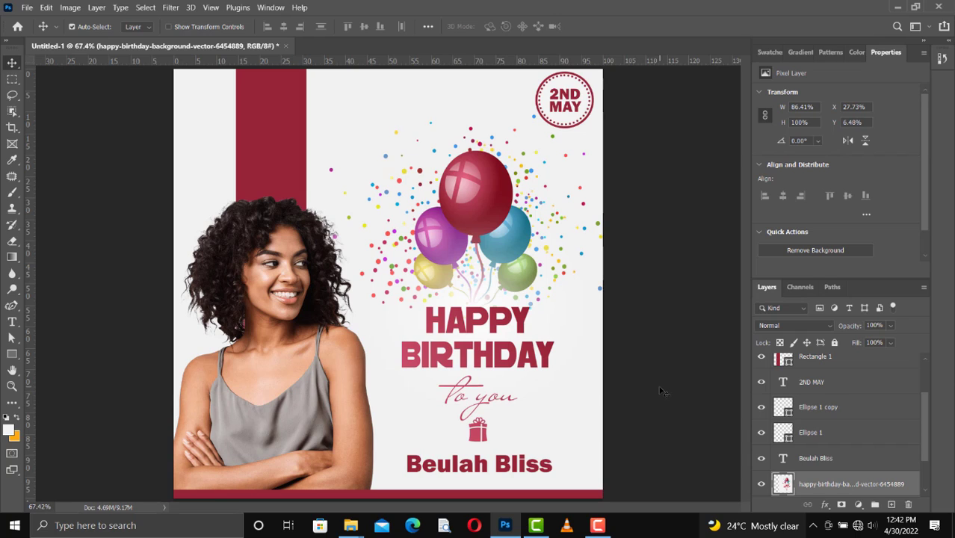
key("alt")
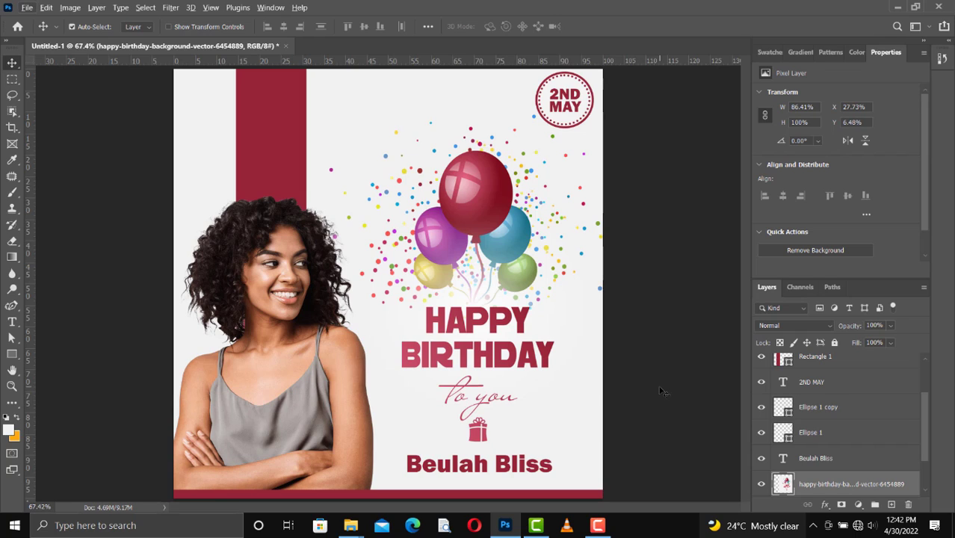